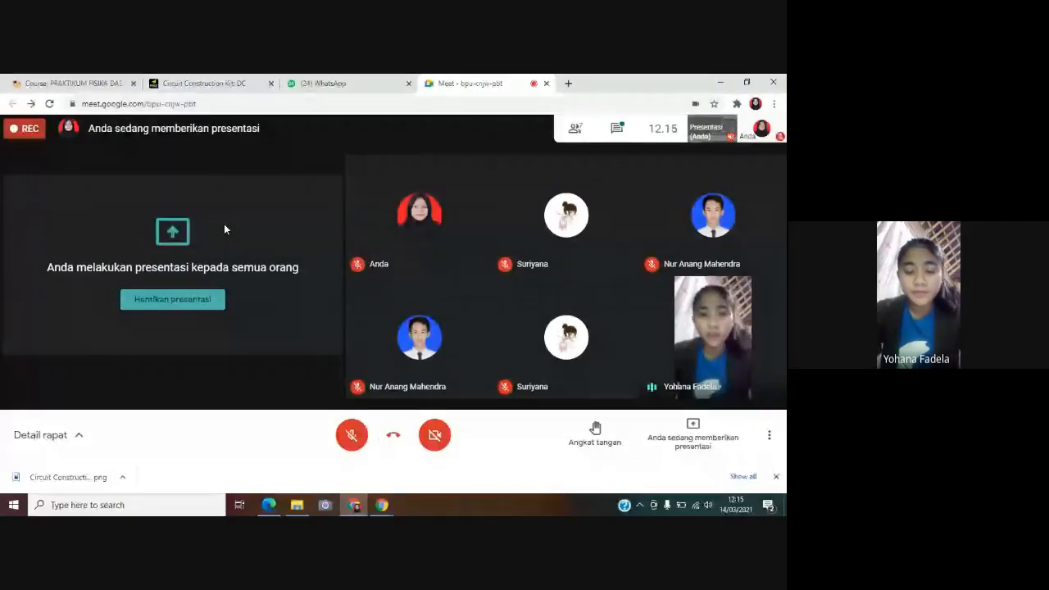
Switch to the Circuit Construction Kit simulation and connect a horizontal wire, a vertical wire down from its left end, and an upright battery below
{"action": "left_click", "coordinate": [192, 84]}
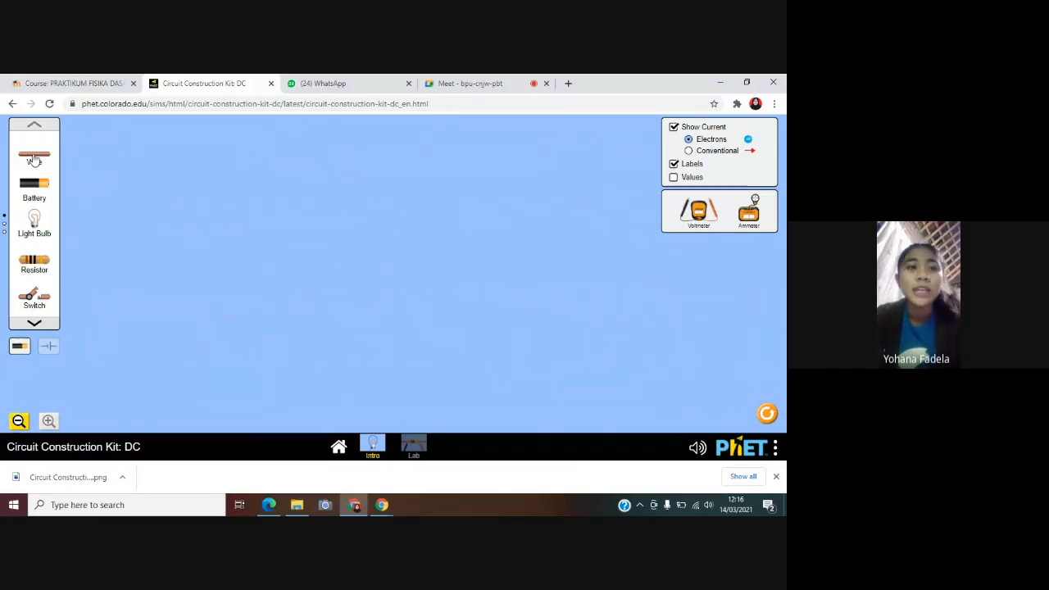
{"action": "left_click_drag", "start_coordinate": [34, 161], "coordinate": [396, 179]}
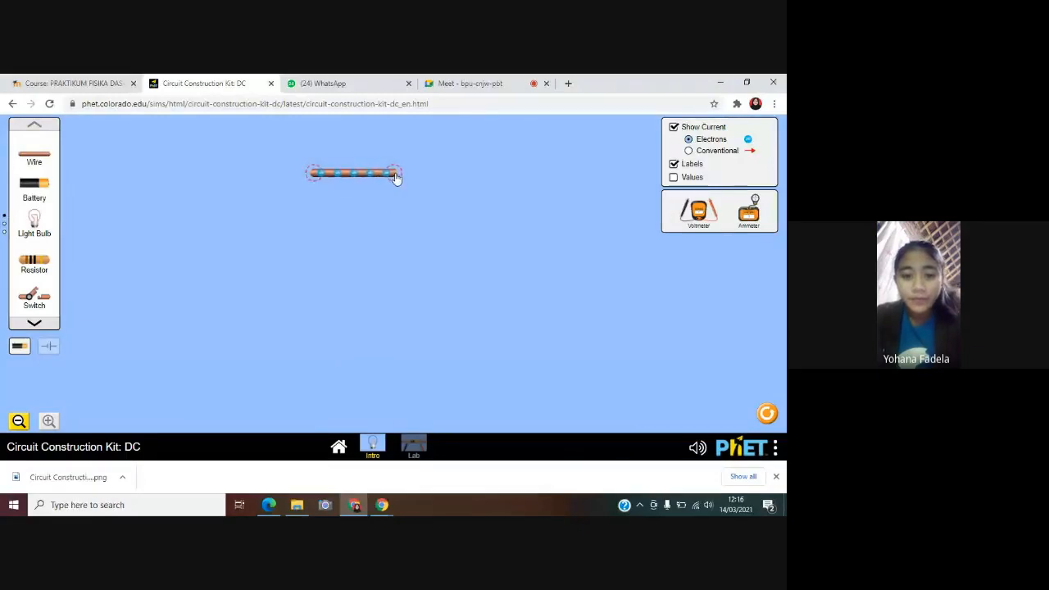
{"action": "left_click_drag", "start_coordinate": [31, 157], "coordinate": [311, 220]}
{"action": "left_click_drag", "start_coordinate": [29, 187], "coordinate": [316, 283]}
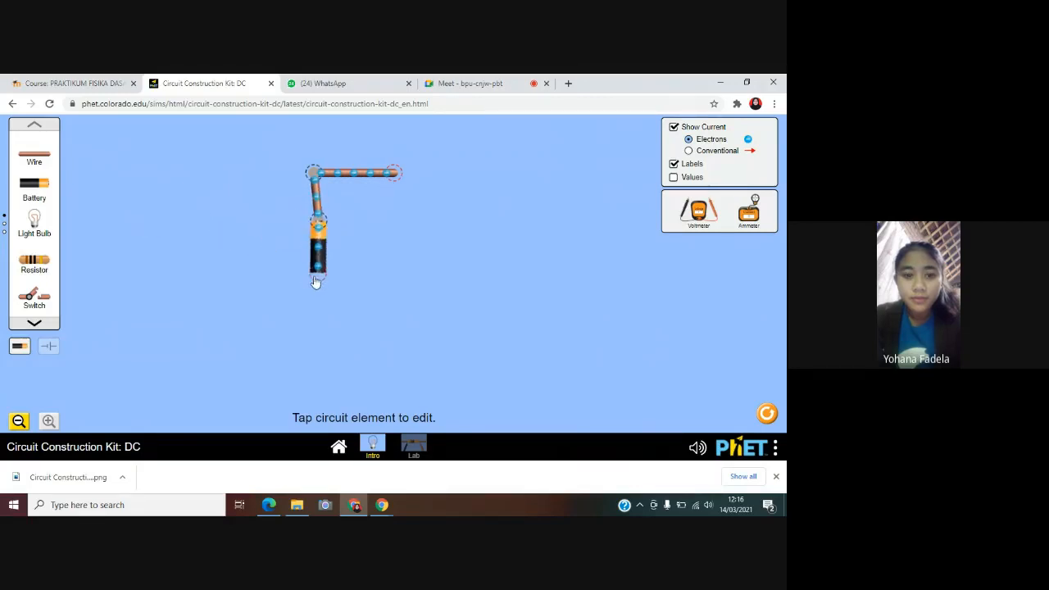
{"action": "left_click_drag", "start_coordinate": [319, 223], "coordinate": [315, 225]}
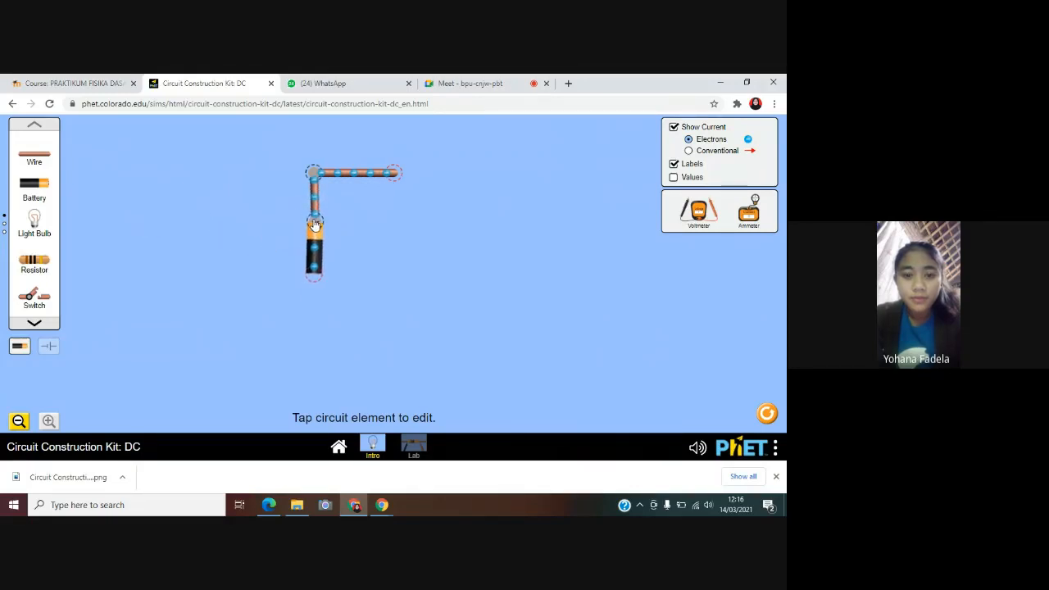
{"action": "left_click", "coordinate": [316, 225]}
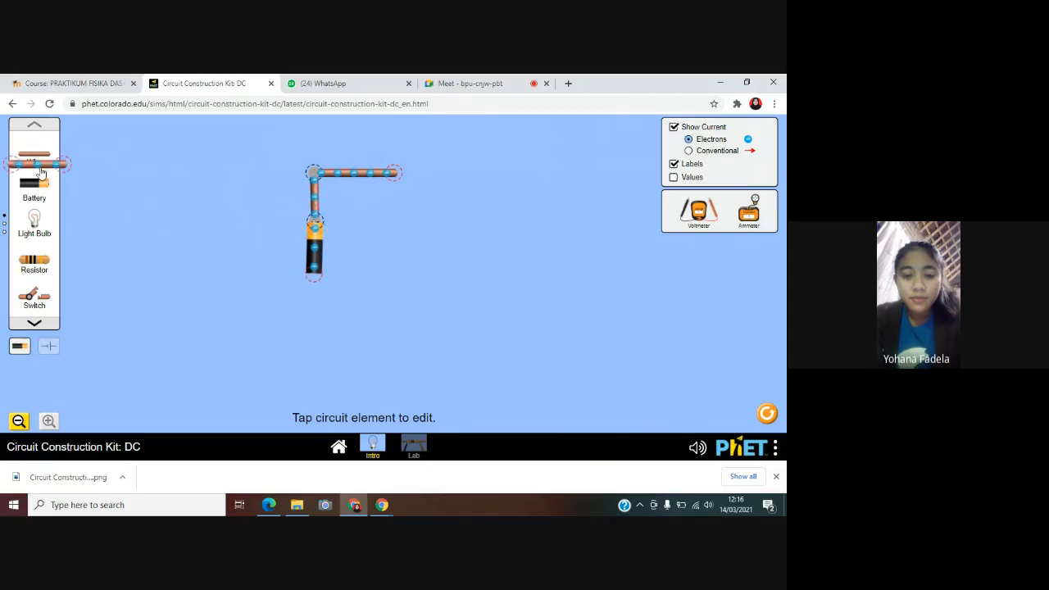
Close the rectangular loop with more wires and a resistor opposite the battery, and turn on the component values
{"action": "left_click_drag", "start_coordinate": [35, 155], "coordinate": [314, 316]}
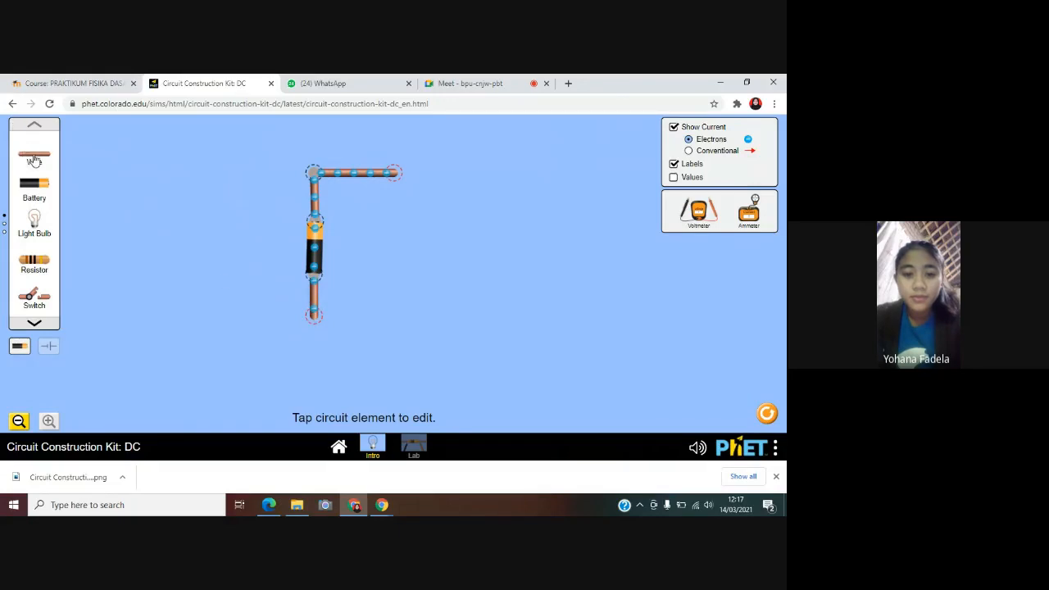
{"action": "left_click_drag", "start_coordinate": [34, 157], "coordinate": [393, 322]}
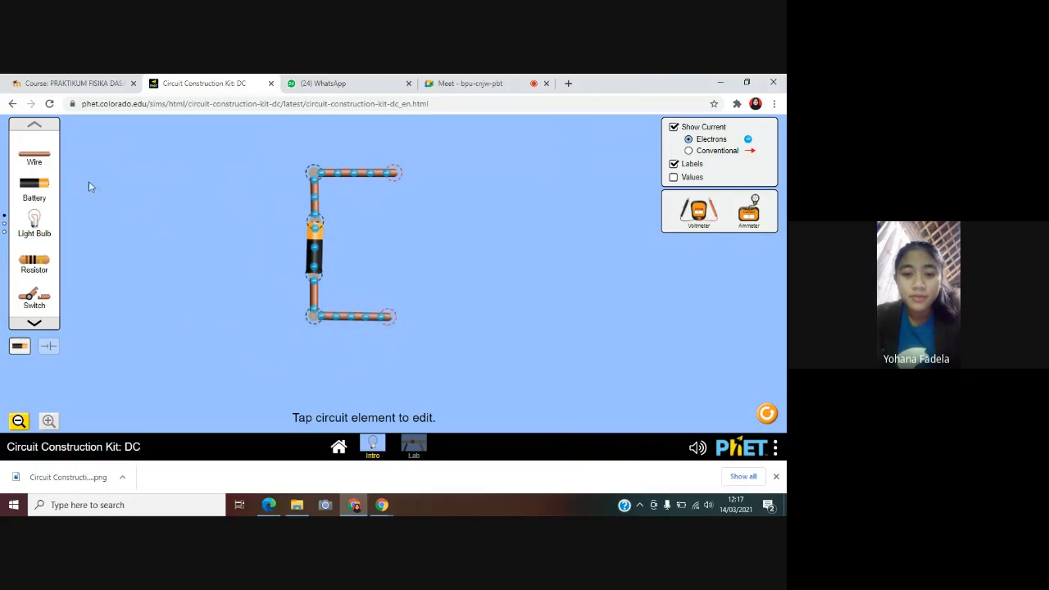
{"action": "left_click_drag", "start_coordinate": [46, 167], "coordinate": [398, 223]}
{"action": "left_click_drag", "start_coordinate": [34, 262], "coordinate": [390, 281]}
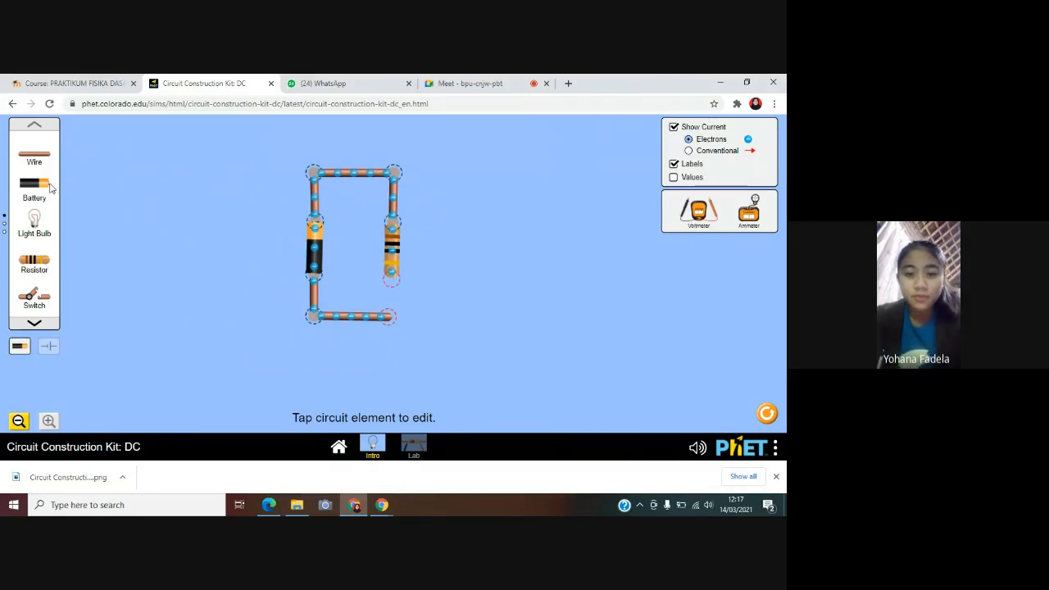
{"action": "left_click_drag", "start_coordinate": [34, 156], "coordinate": [393, 321]}
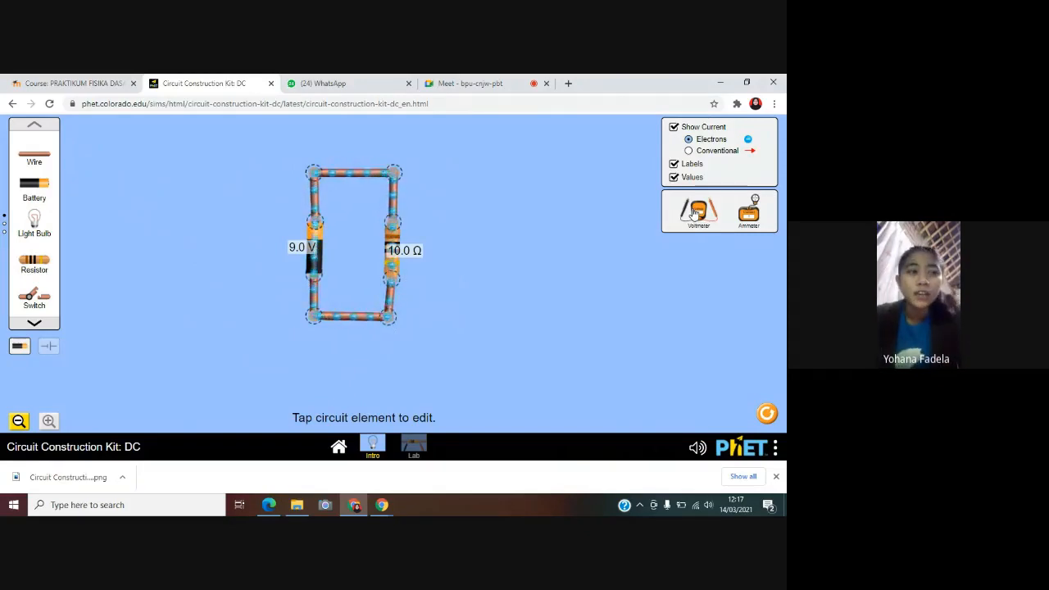
Connect the voltmeter probes on either side of the resistor and place the ammeter on the loop's upper wire
{"action": "left_click_drag", "start_coordinate": [694, 213], "coordinate": [494, 351]}
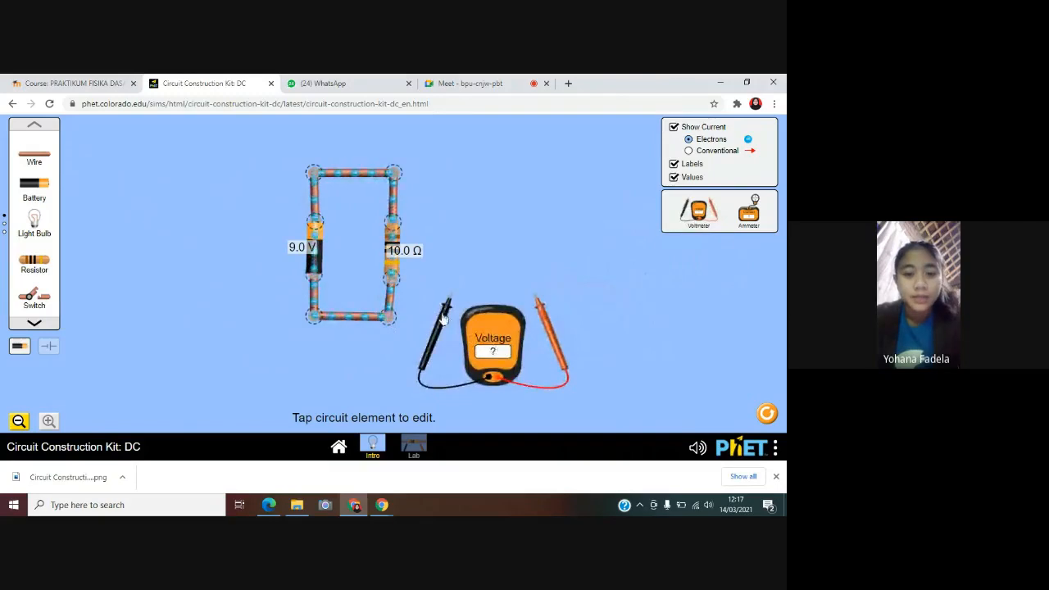
{"action": "left_click_drag", "start_coordinate": [443, 321], "coordinate": [381, 339]}
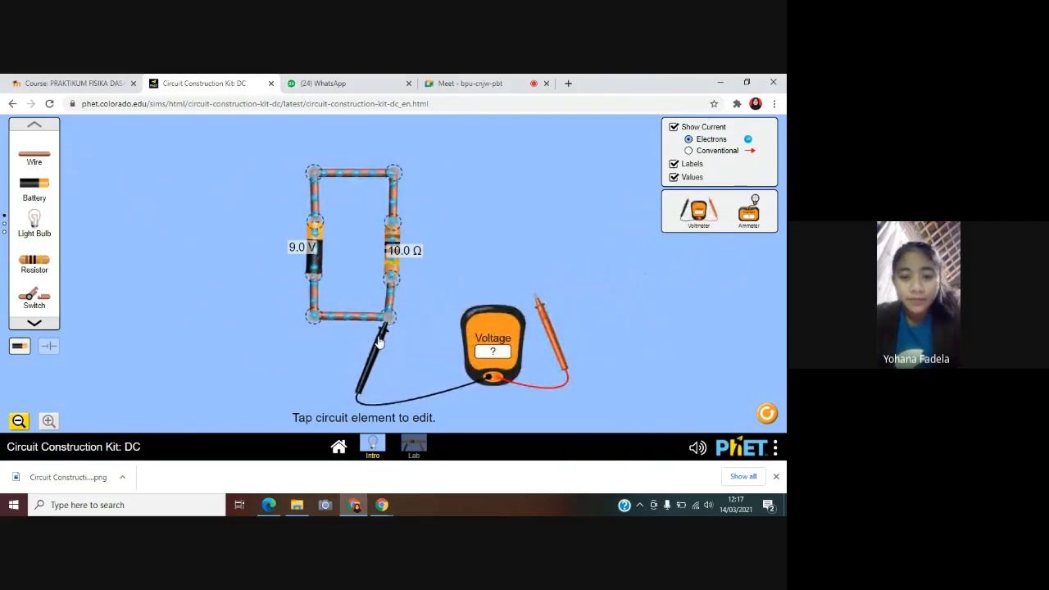
{"action": "left_click_drag", "start_coordinate": [549, 331], "coordinate": [416, 217]}
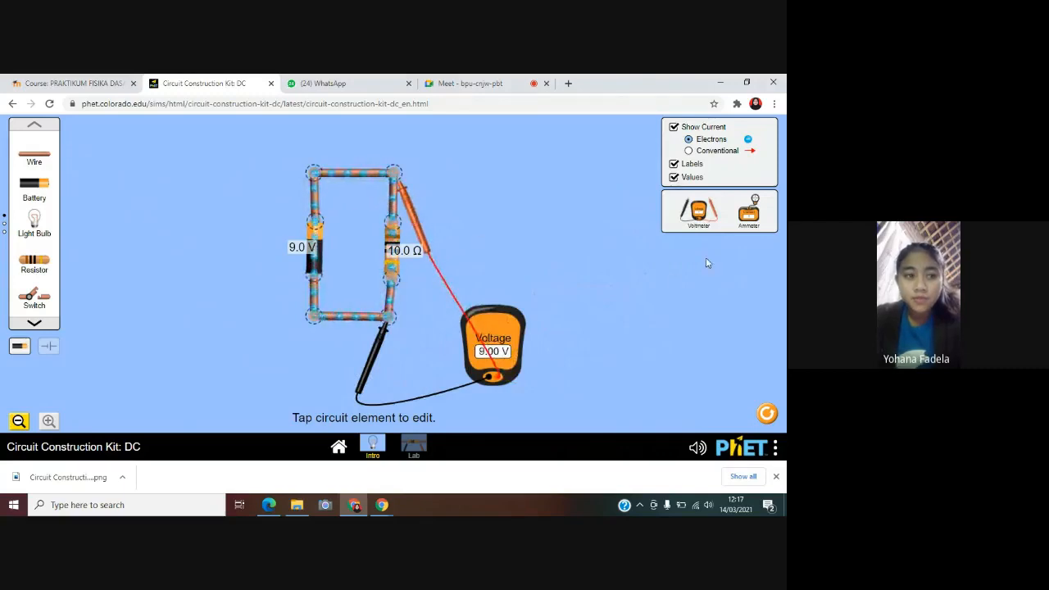
{"action": "left_click_drag", "start_coordinate": [748, 218], "coordinate": [354, 223]}
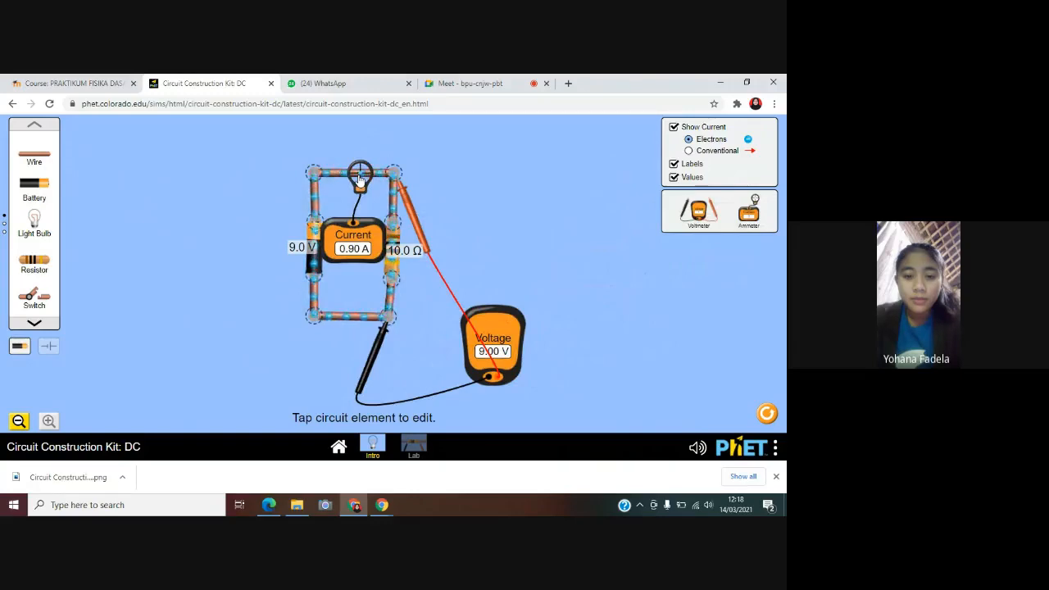
Save a screenshot of the completed circuit with both meters attached
{"action": "left_click", "coordinate": [316, 259]}
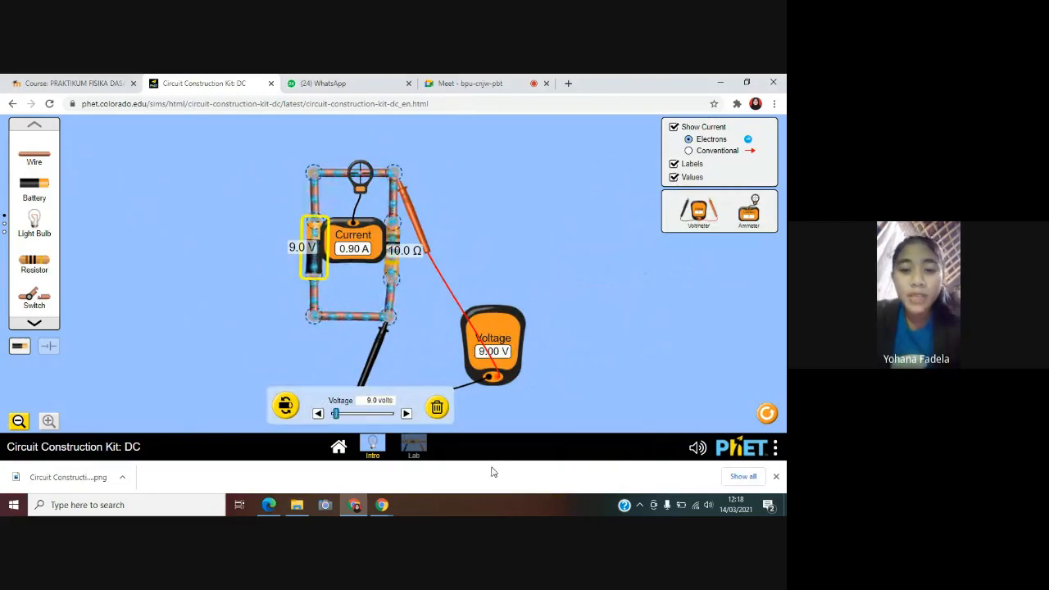
{"action": "left_click", "coordinate": [777, 455]}
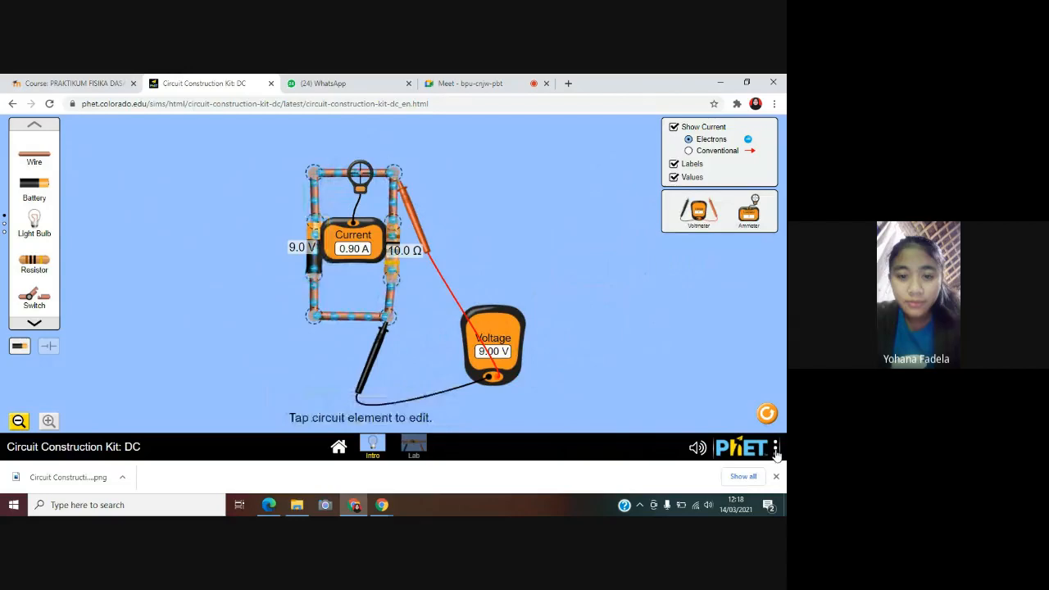
{"action": "left_click", "coordinate": [776, 452]}
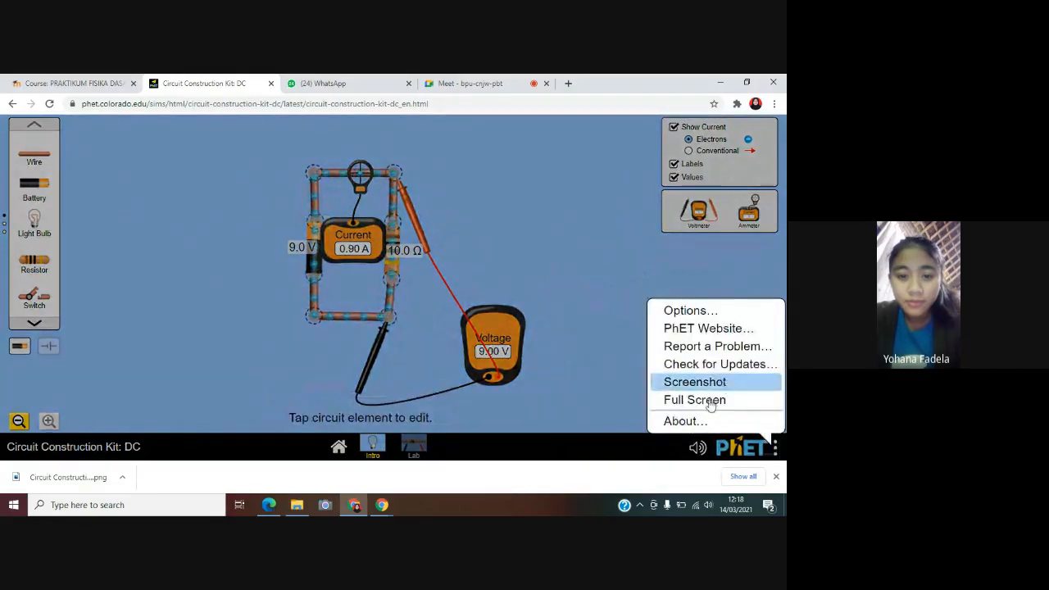
{"action": "left_click", "coordinate": [615, 408]}
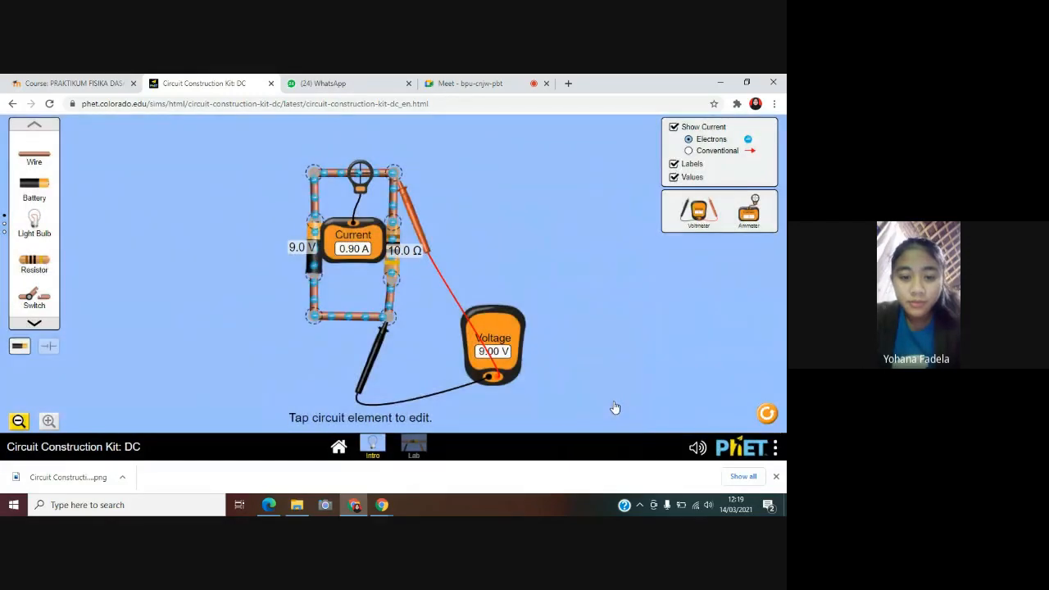
Set the battery's voltage to 18 V
{"action": "left_click", "coordinate": [313, 263]}
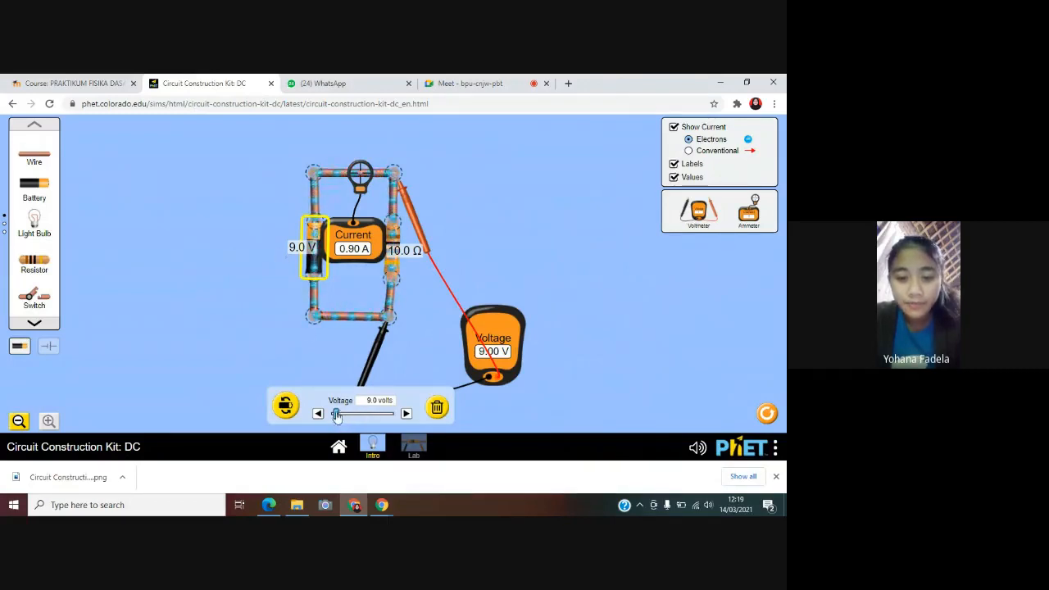
{"action": "left_click_drag", "start_coordinate": [337, 415], "coordinate": [341, 415]}
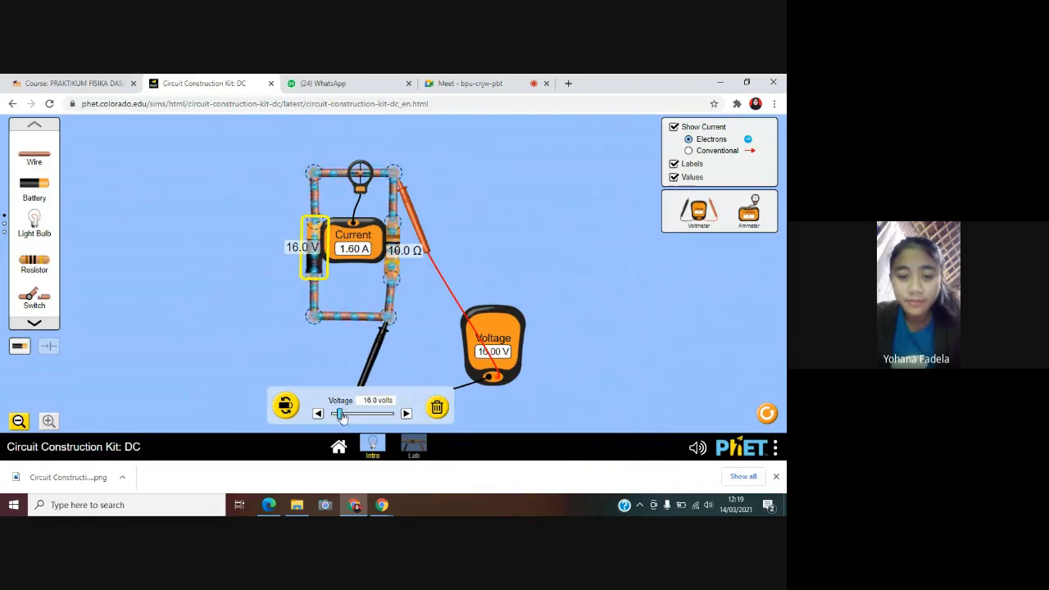
{"action": "left_click_drag", "start_coordinate": [342, 416], "coordinate": [347, 416]}
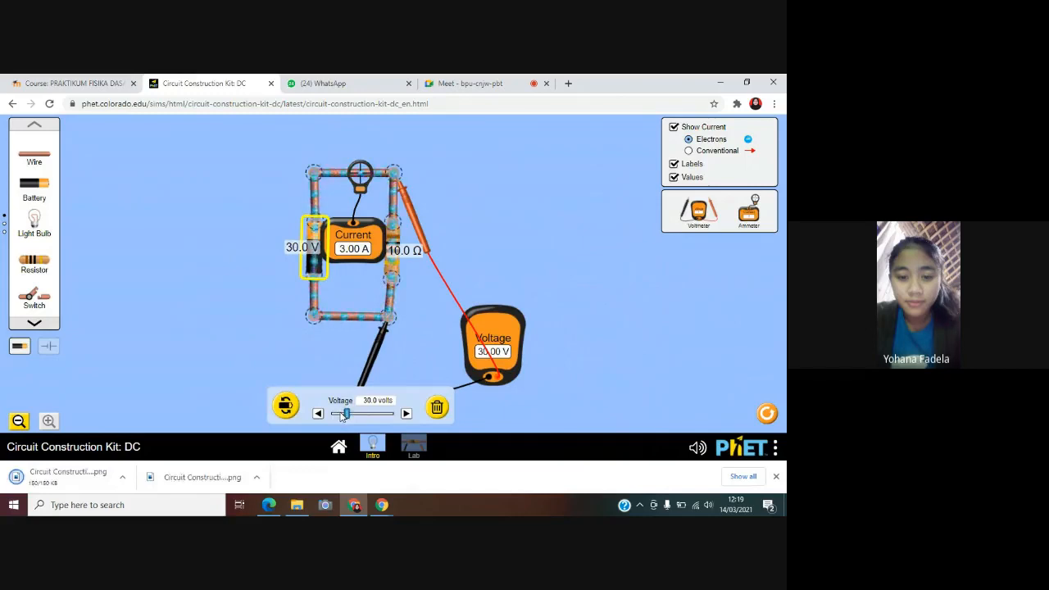
{"action": "left_click_drag", "start_coordinate": [344, 416], "coordinate": [341, 417]}
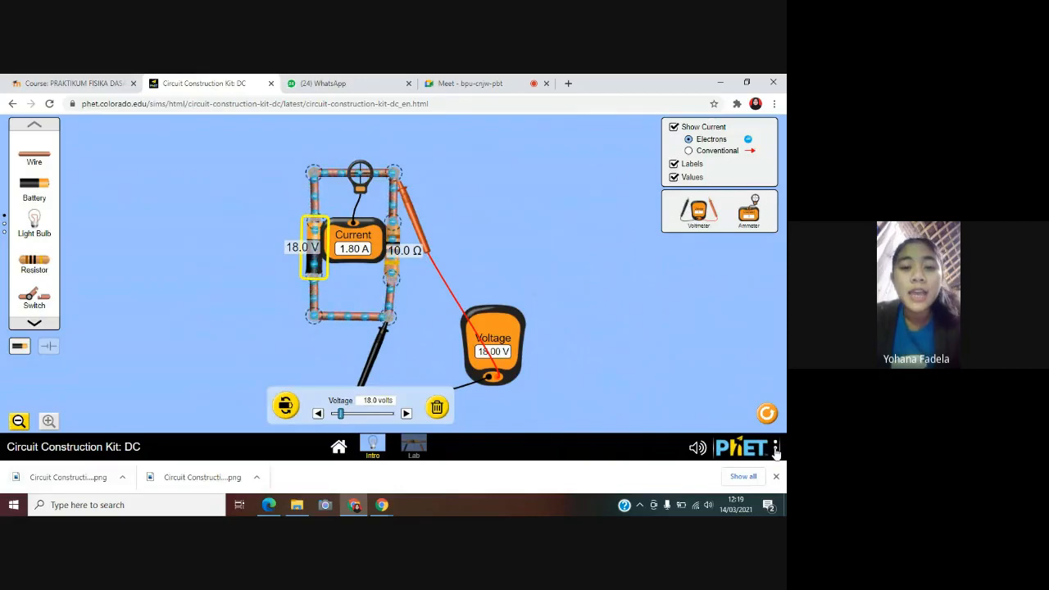
Display the simulation in full screen
{"action": "left_click", "coordinate": [776, 454]}
{"action": "left_click", "coordinate": [776, 453]}
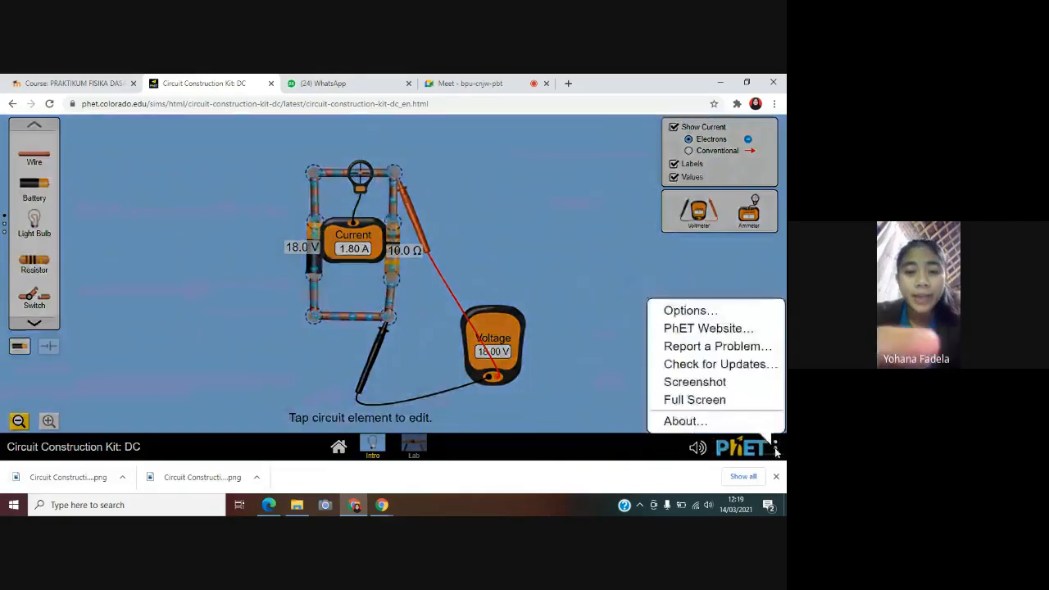
{"action": "left_click", "coordinate": [726, 403]}
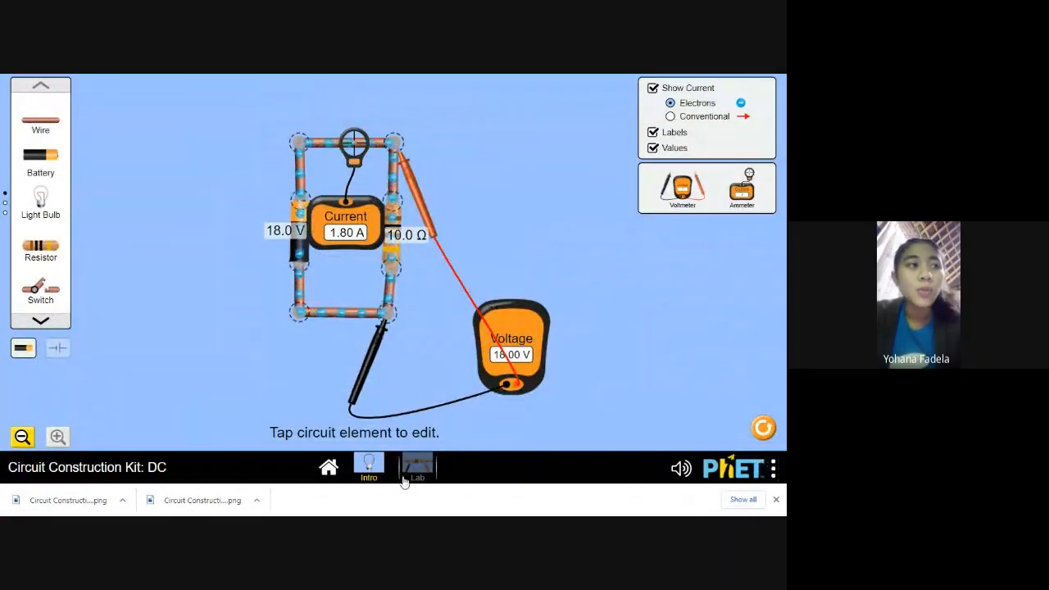
Raise the battery's voltage in turn to 27 V, 36 V and 45 V
{"action": "left_click", "coordinate": [300, 251]}
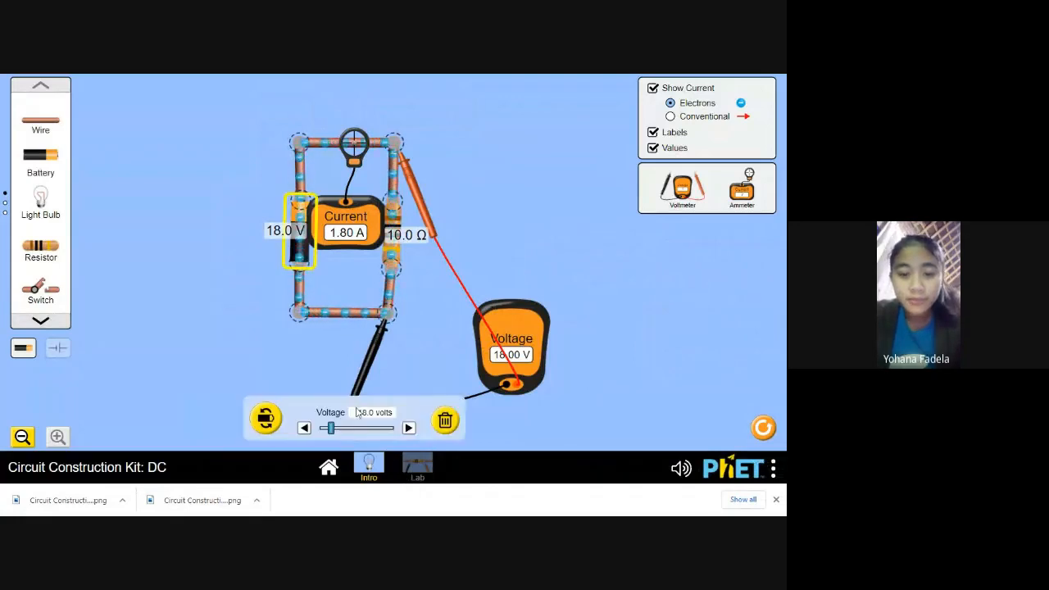
{"action": "left_click_drag", "start_coordinate": [332, 428], "coordinate": [335, 429]}
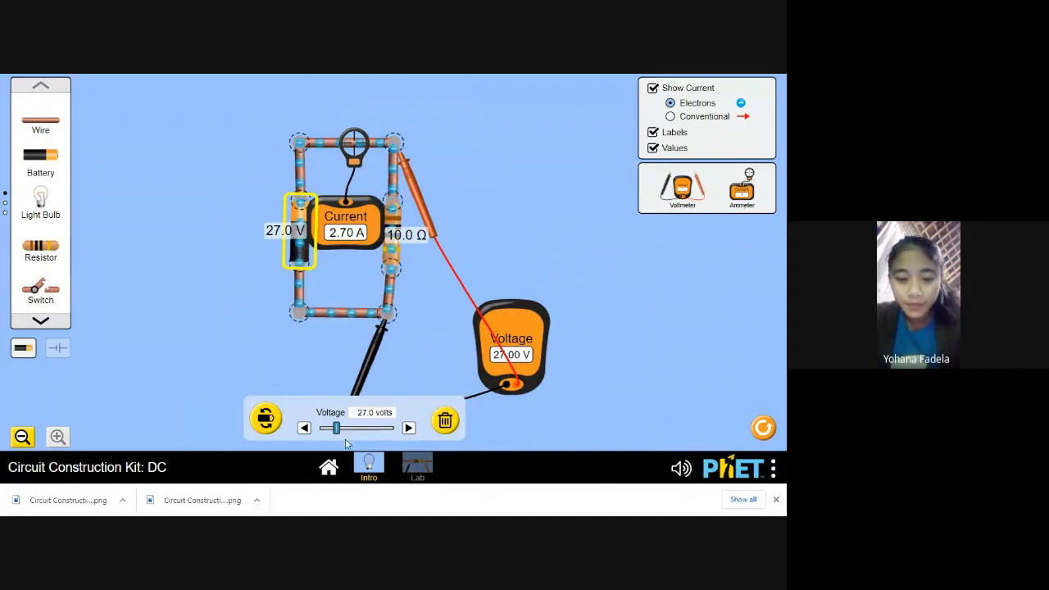
{"action": "left_click_drag", "start_coordinate": [336, 429], "coordinate": [344, 435]}
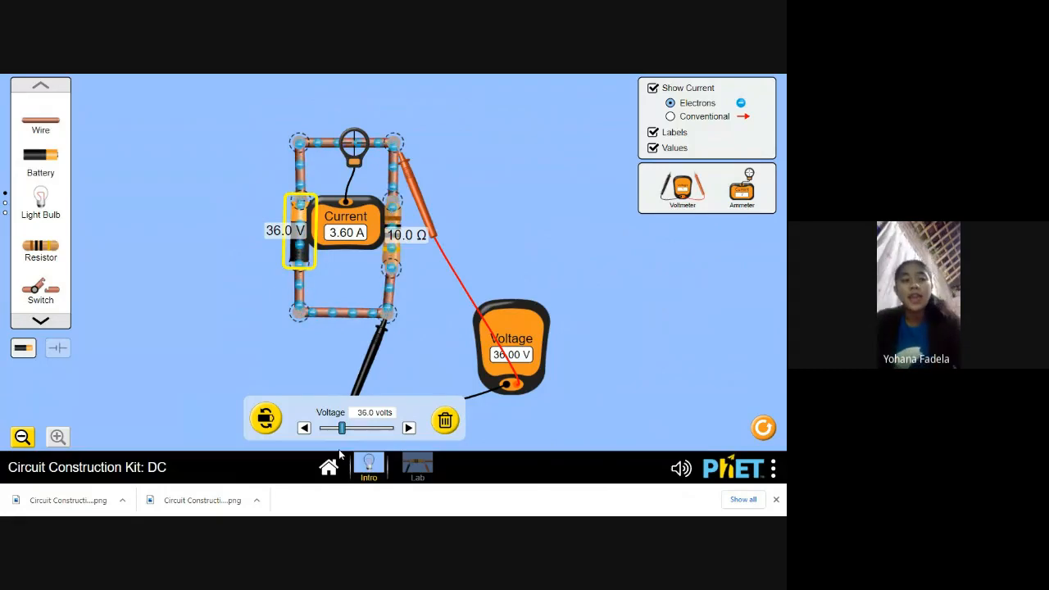
{"action": "left_click_drag", "start_coordinate": [343, 434], "coordinate": [350, 434]}
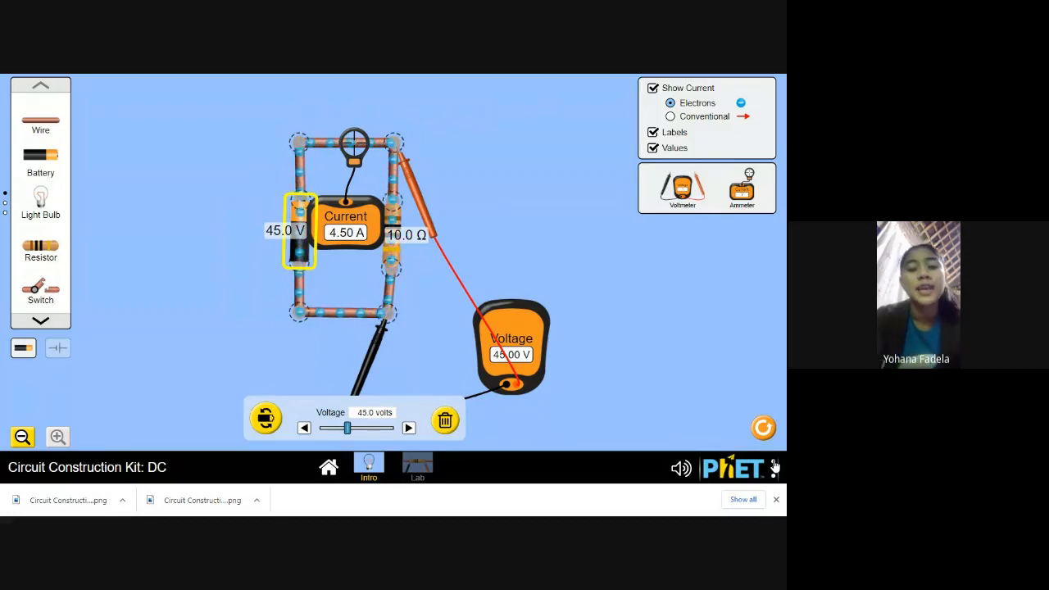
Reset the simulation to an empty workspace and leave full screen
{"action": "left_click", "coordinate": [762, 427]}
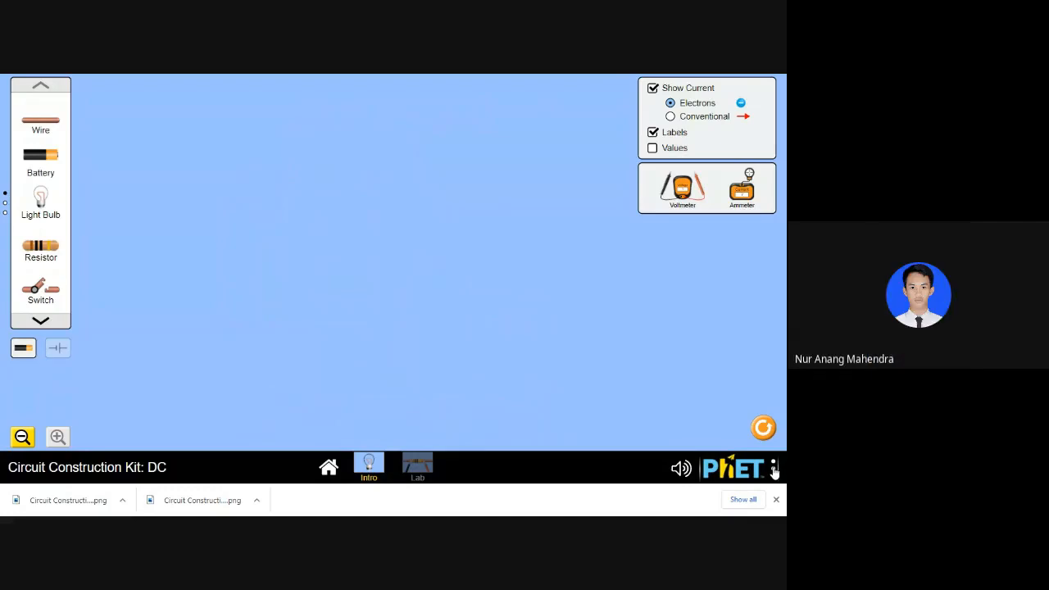
{"action": "left_click", "coordinate": [773, 469]}
{"action": "left_click", "coordinate": [704, 412]}
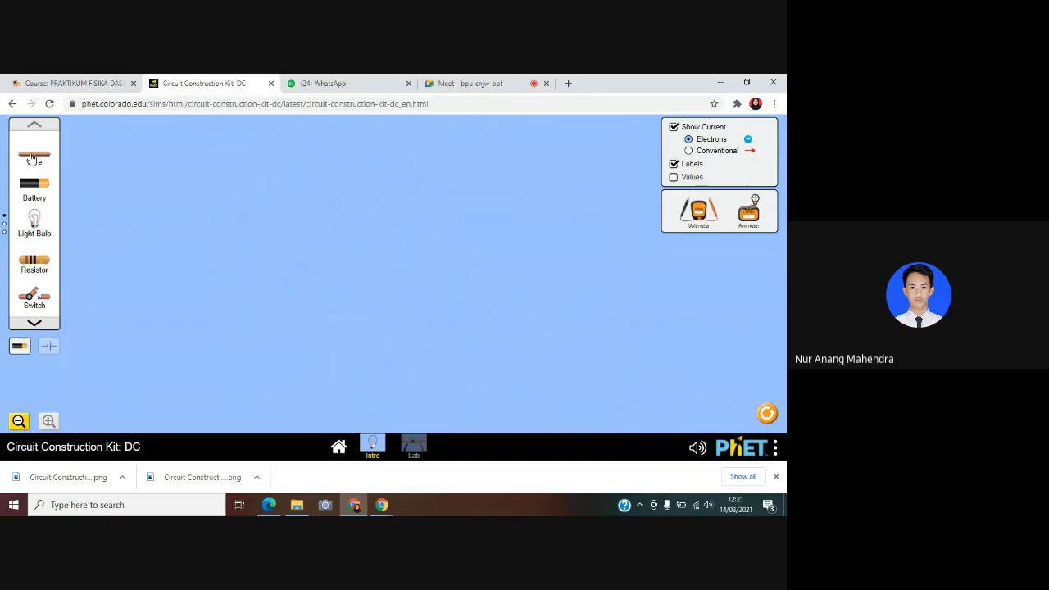
Build an open circuit with two batteries in series joined by a short wire, plus wires running down and back beneath them
{"action": "left_click_drag", "start_coordinate": [34, 159], "coordinate": [127, 158]}
{"action": "left_click_drag", "start_coordinate": [35, 185], "coordinate": [163, 160]}
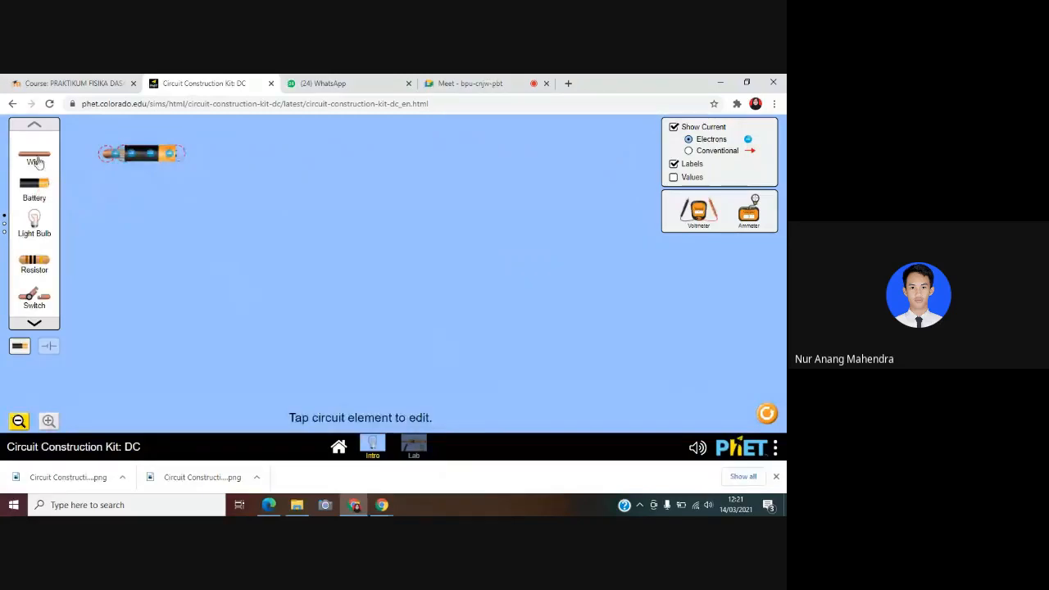
{"action": "left_click_drag", "start_coordinate": [37, 160], "coordinate": [110, 207]}
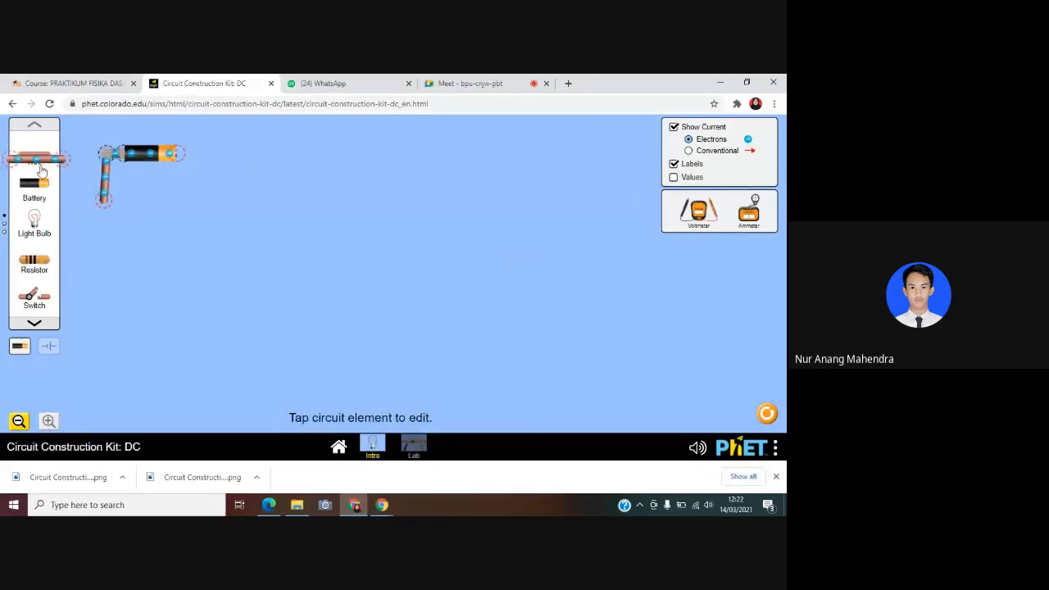
{"action": "left_click_drag", "start_coordinate": [37, 158], "coordinate": [205, 199]}
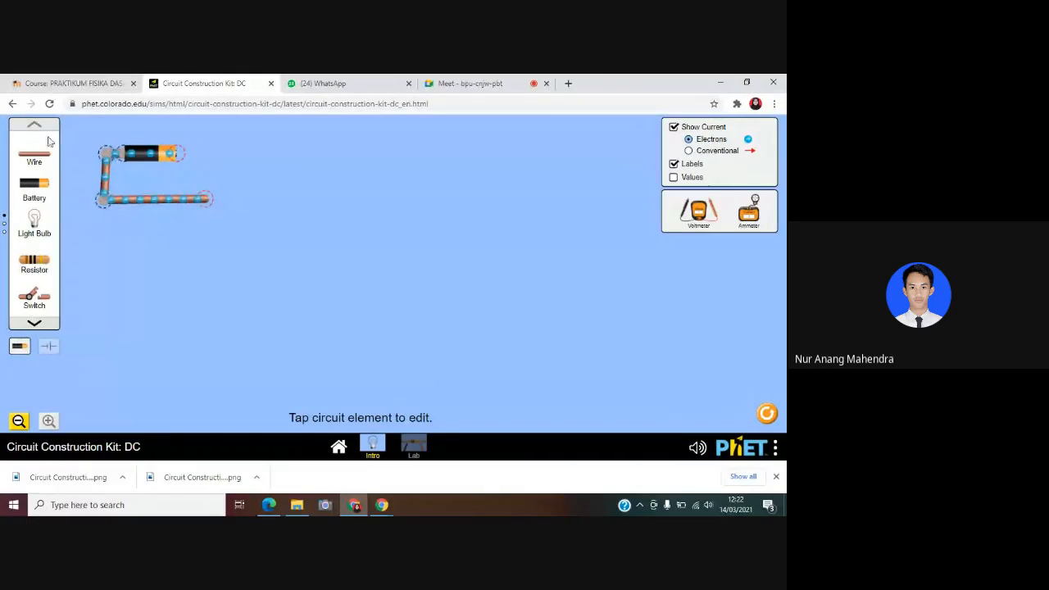
{"action": "left_click_drag", "start_coordinate": [39, 184], "coordinate": [196, 159]}
{"action": "left_click_drag", "start_coordinate": [38, 188], "coordinate": [221, 159]}
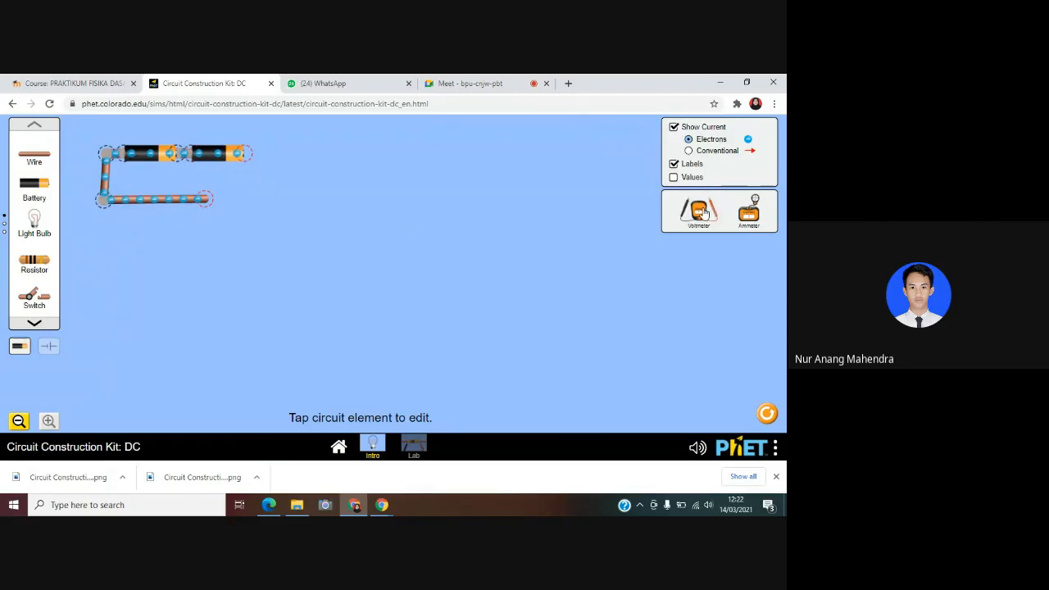
Connect the voltmeter across the open circuit, black probe on the lower wire's free end and red probe on the second battery's free end
{"action": "left_click_drag", "start_coordinate": [702, 211], "coordinate": [271, 325]}
{"action": "left_click_drag", "start_coordinate": [221, 282], "coordinate": [198, 218]}
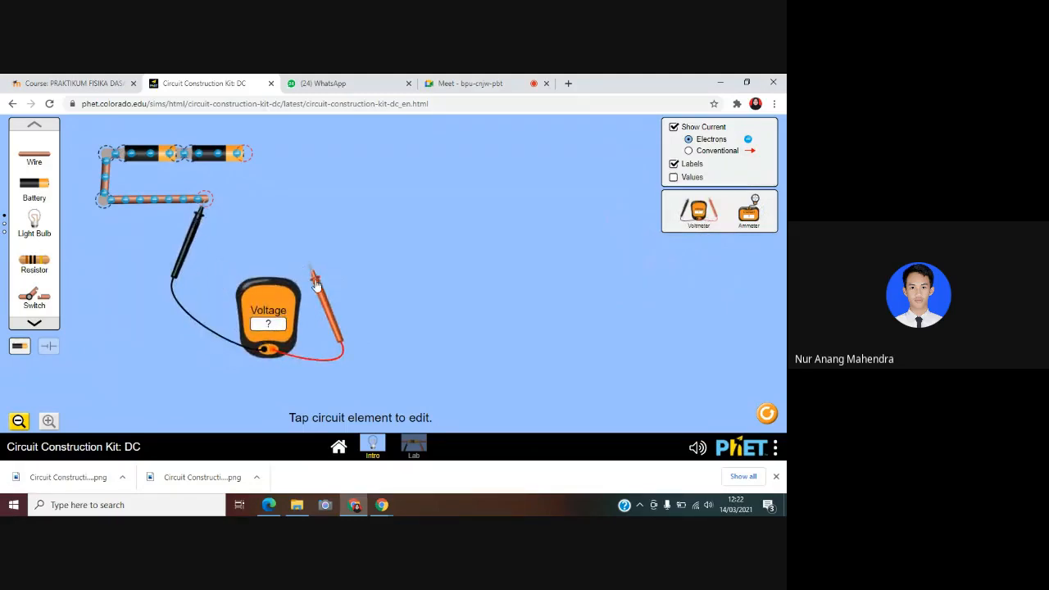
{"action": "left_click_drag", "start_coordinate": [311, 274], "coordinate": [251, 179]}
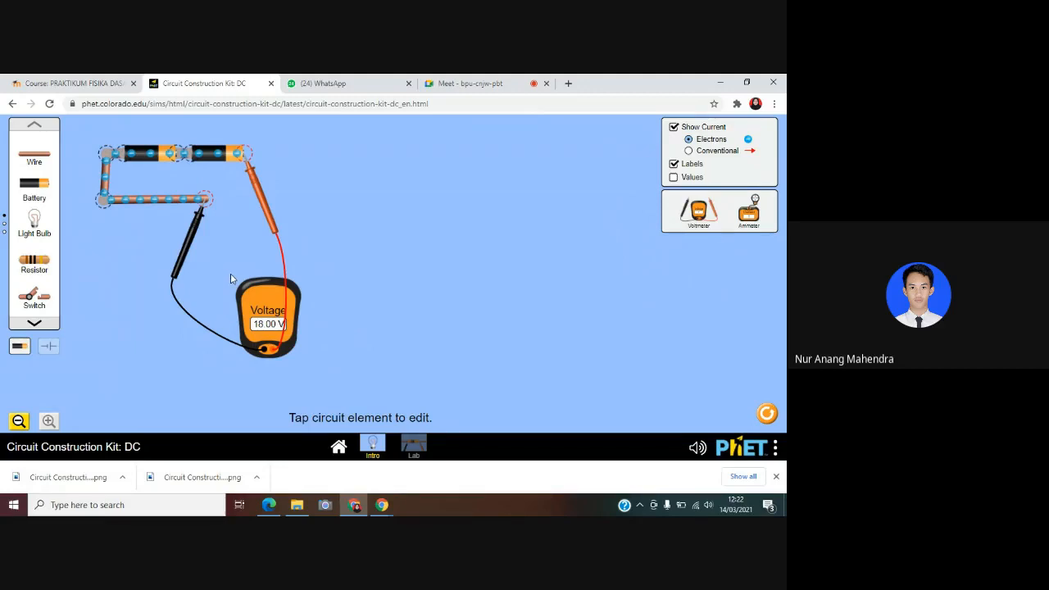
Adjust the red probe on the second battery's free end and save a screenshot of the two-battery measurement
{"action": "left_click_drag", "start_coordinate": [274, 225], "coordinate": [256, 194]}
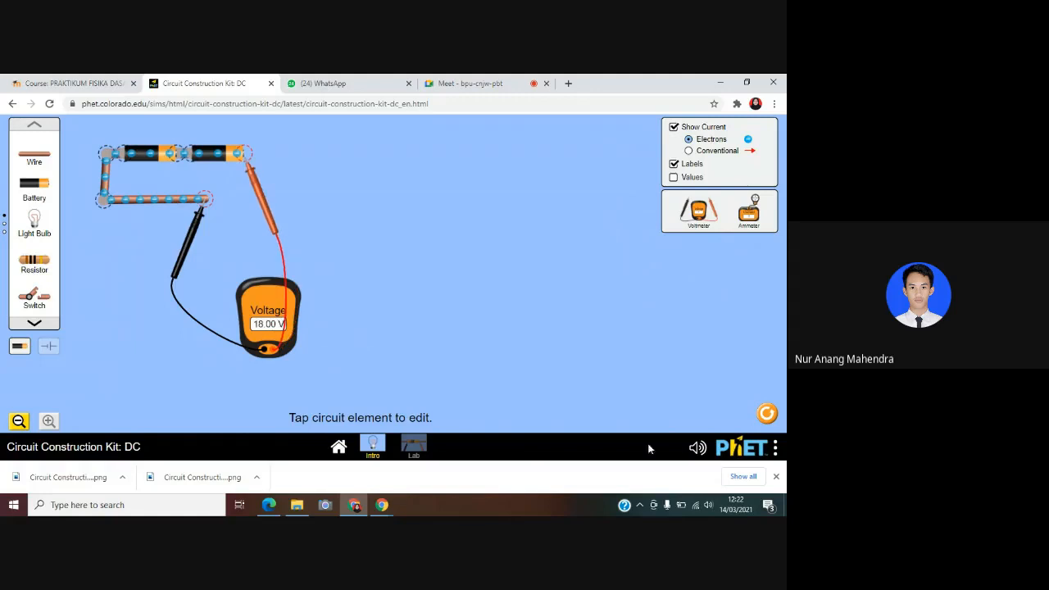
{"action": "left_click", "coordinate": [776, 447]}
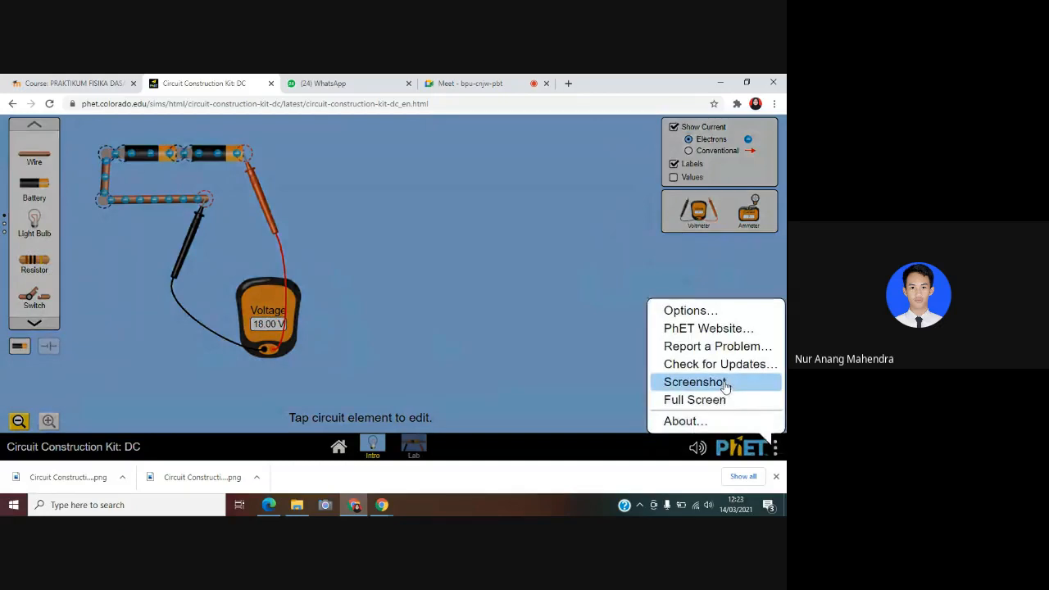
{"action": "left_click", "coordinate": [725, 383]}
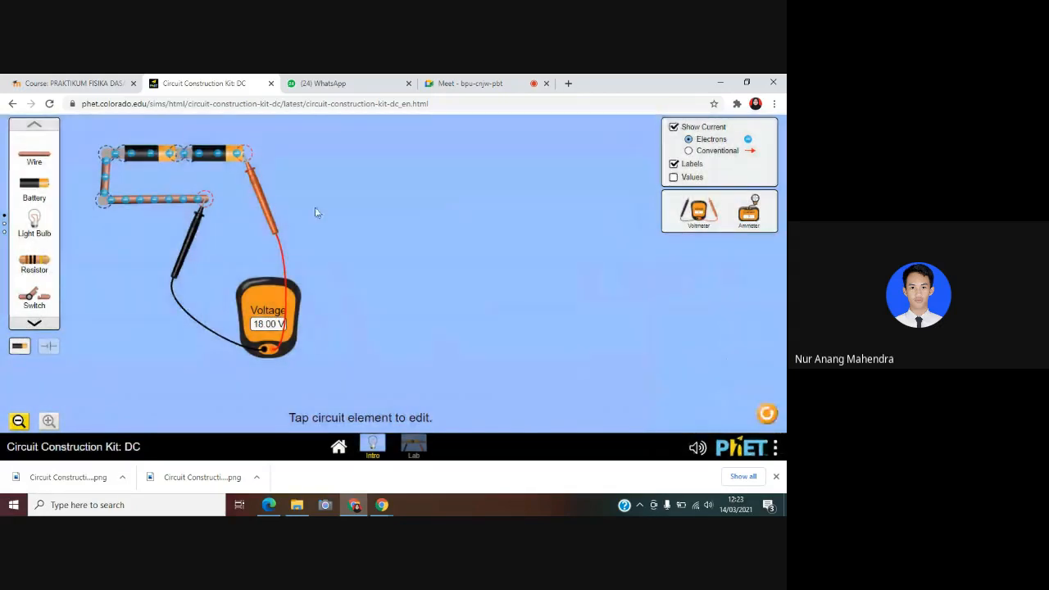
Take both voltmeter probes off the circuit and add a third battery in series, joined by a short wire to the second battery's free end
{"action": "left_click_drag", "start_coordinate": [263, 205], "coordinate": [326, 318]}
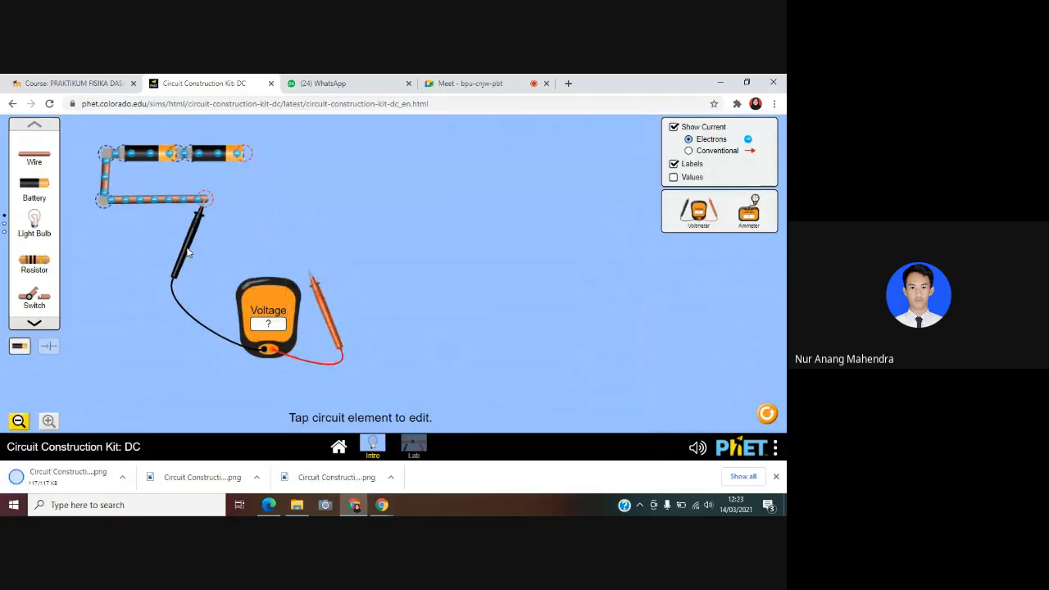
{"action": "left_click_drag", "start_coordinate": [190, 248], "coordinate": [171, 306]}
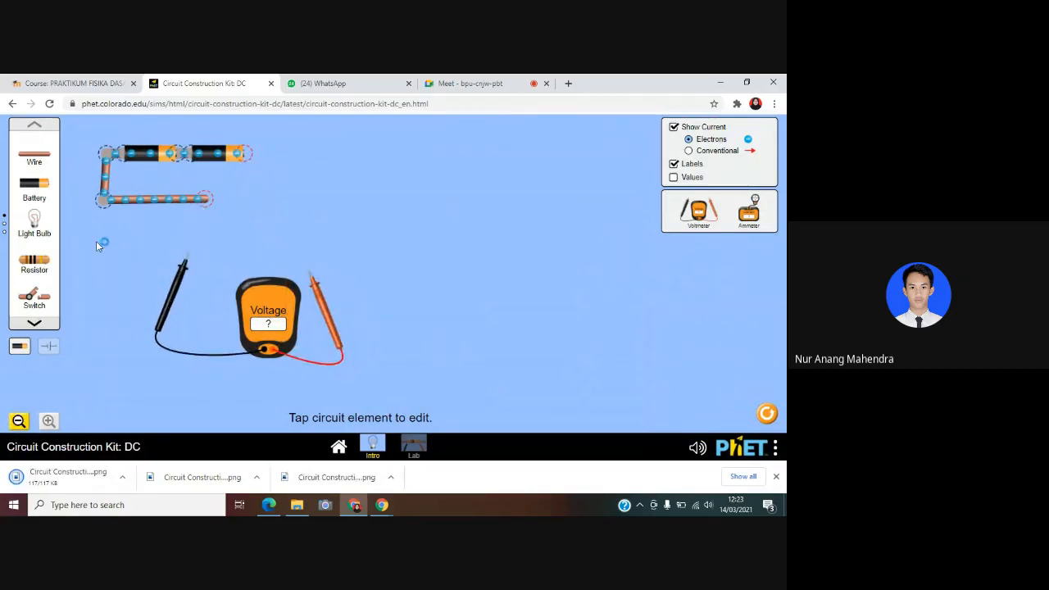
{"action": "left_click", "coordinate": [34, 158]}
{"action": "left_click_drag", "start_coordinate": [275, 188], "coordinate": [258, 157]}
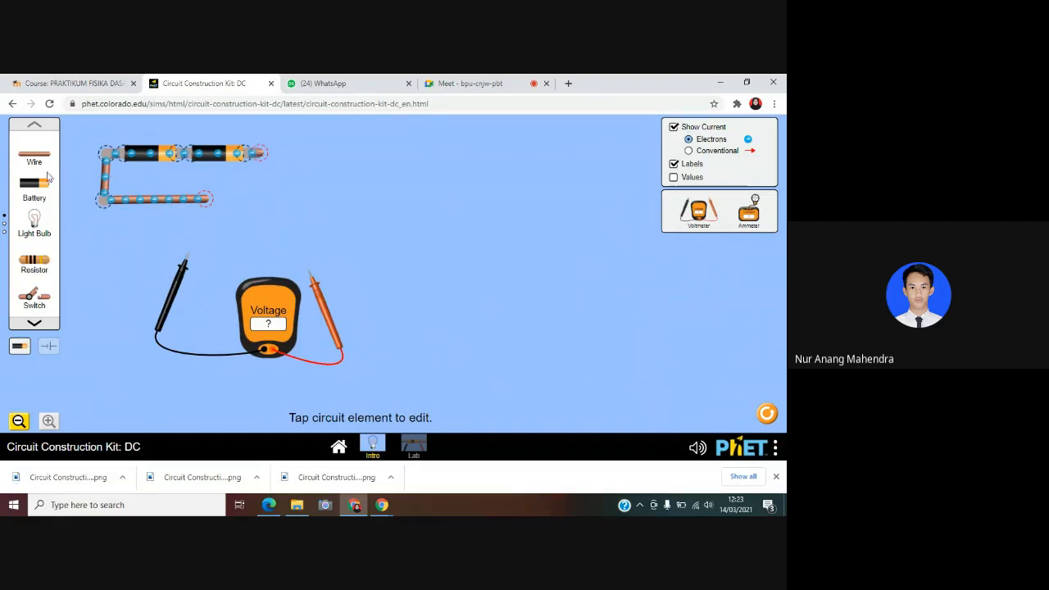
{"action": "left_click_drag", "start_coordinate": [24, 184], "coordinate": [293, 169]}
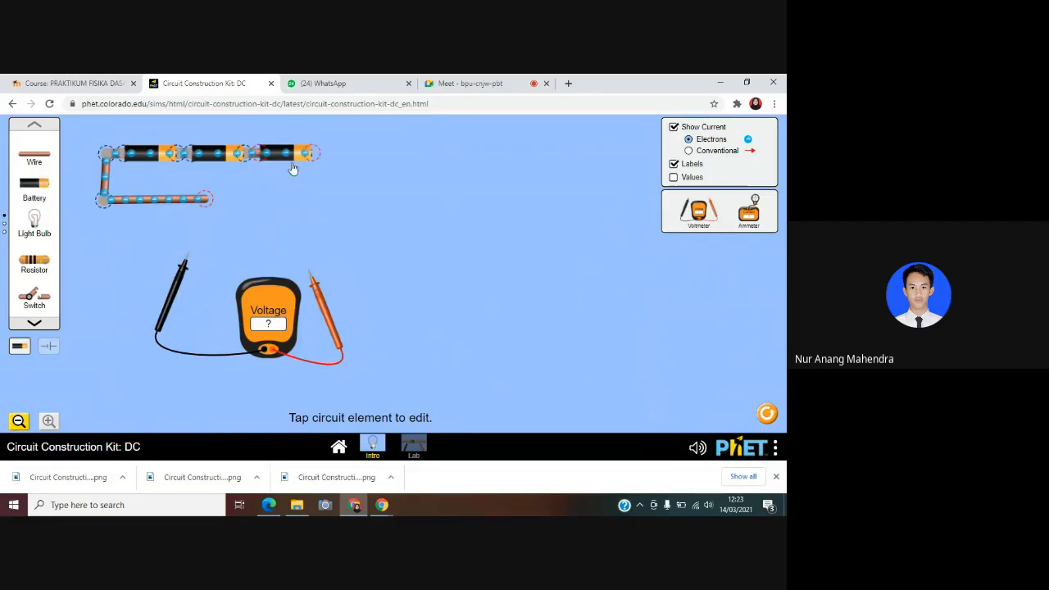
Measure the voltage across the three-battery circuit, black probe on the lower wire and red on the third battery, and save a screenshot
{"action": "left_click_drag", "start_coordinate": [185, 262], "coordinate": [201, 214]}
{"action": "left_click_drag", "start_coordinate": [322, 320], "coordinate": [328, 203]}
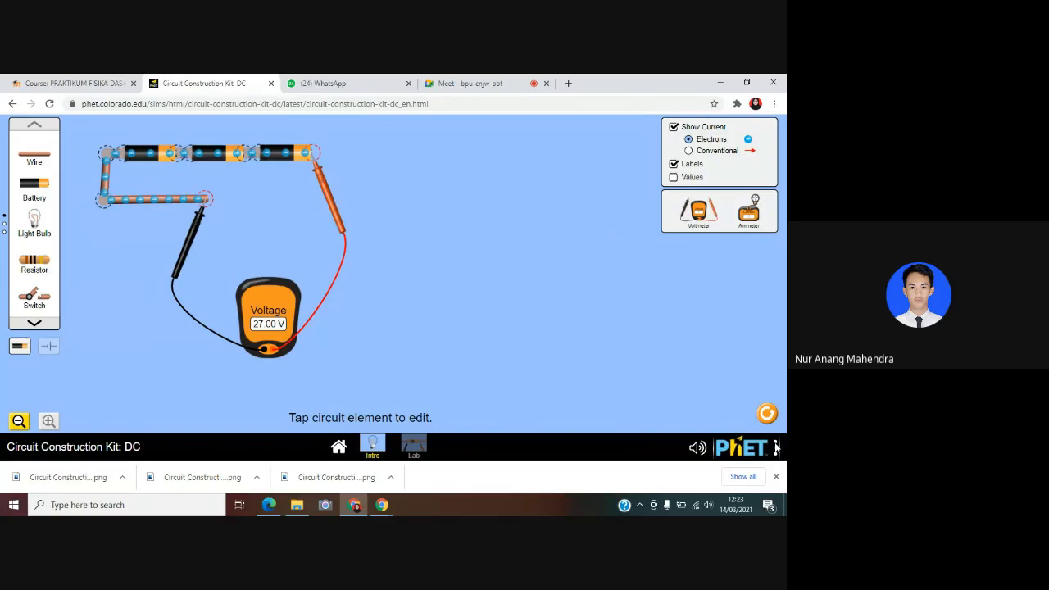
{"action": "left_click", "coordinate": [775, 446]}
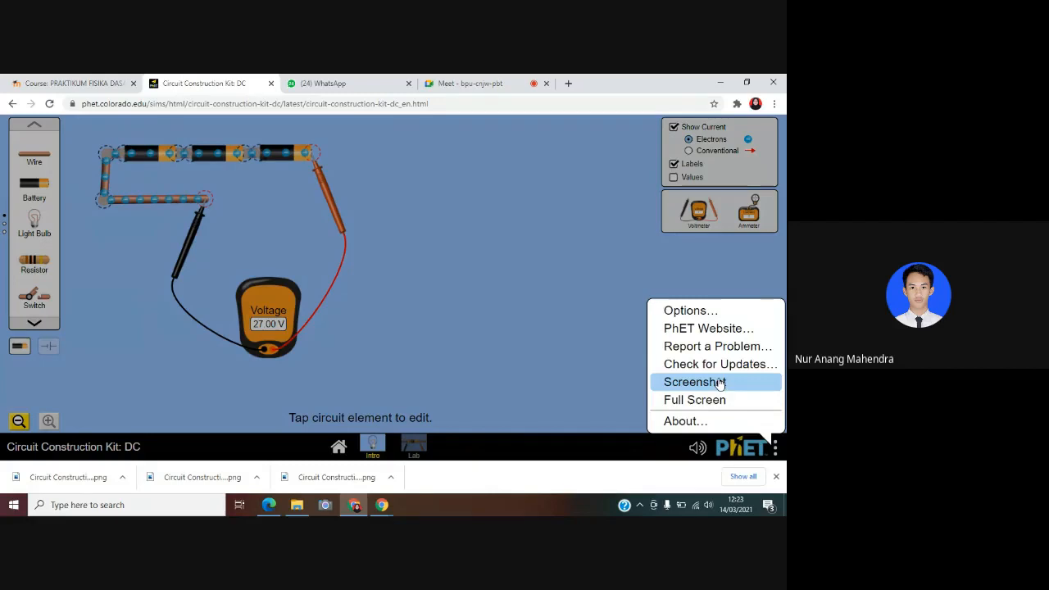
{"action": "left_click", "coordinate": [719, 382]}
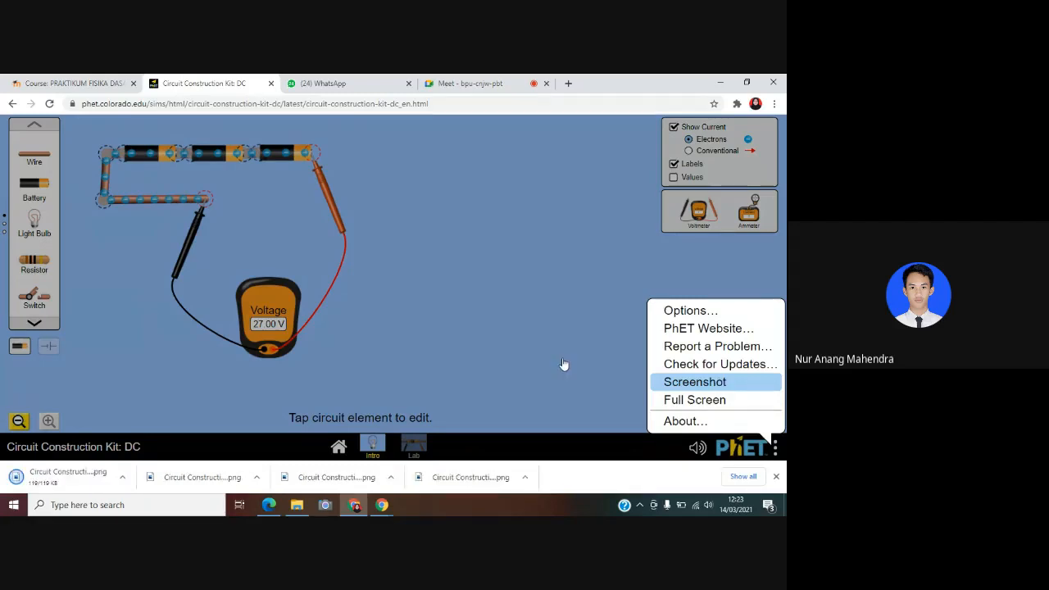
{"action": "left_click", "coordinate": [562, 365]}
Lengthen the lower wire and add a fourth battery in series, joined by a short wire to the third battery's free end
{"action": "left_click_drag", "start_coordinate": [205, 204], "coordinate": [389, 201]}
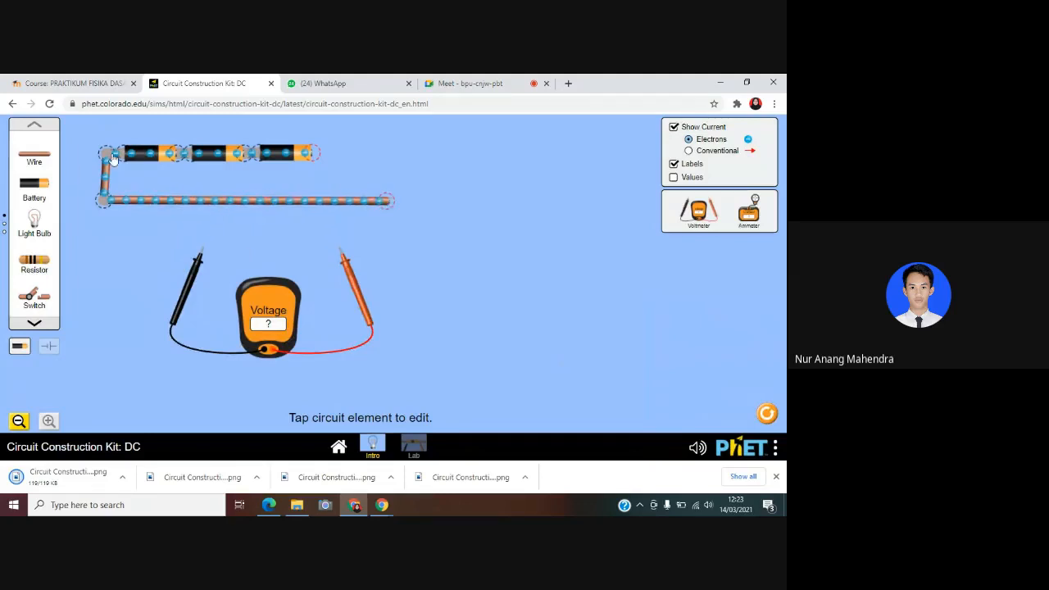
{"action": "left_click_drag", "start_coordinate": [34, 158], "coordinate": [329, 158]}
{"action": "left_click_drag", "start_coordinate": [34, 201], "coordinate": [361, 164]}
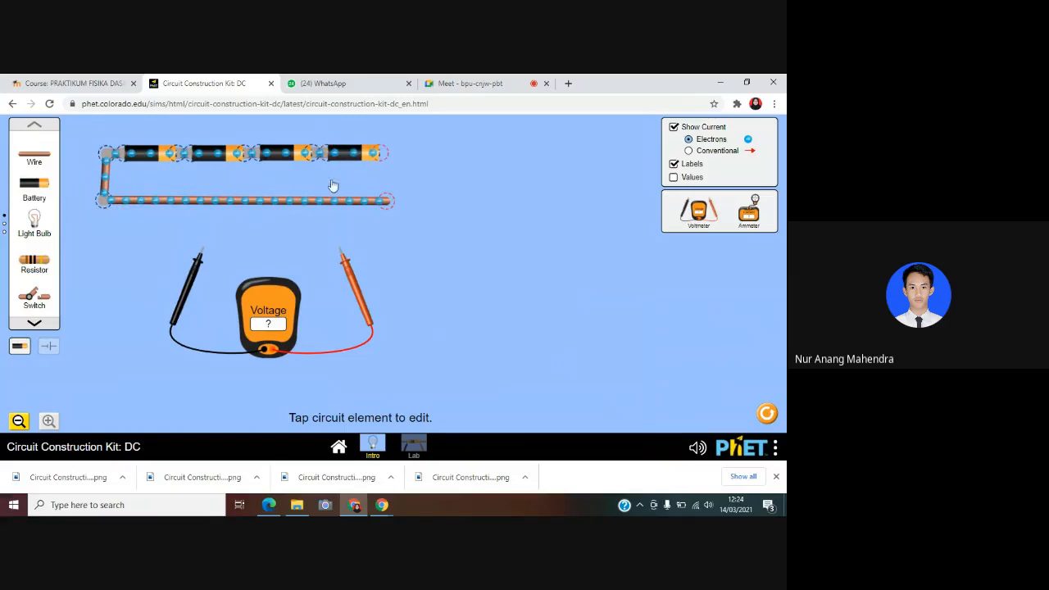
Measure the voltage across the four-battery circuit, with the voltmeter placed below its open ends, and save a screenshot
{"action": "left_click_drag", "start_coordinate": [196, 275], "coordinate": [378, 224]}
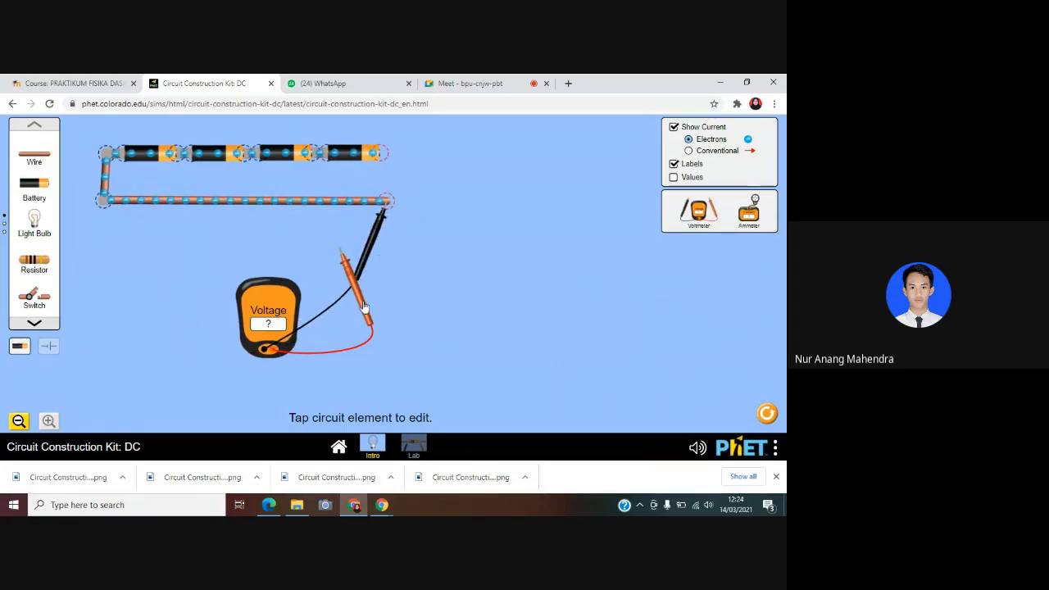
{"action": "left_click_drag", "start_coordinate": [365, 303], "coordinate": [403, 214]}
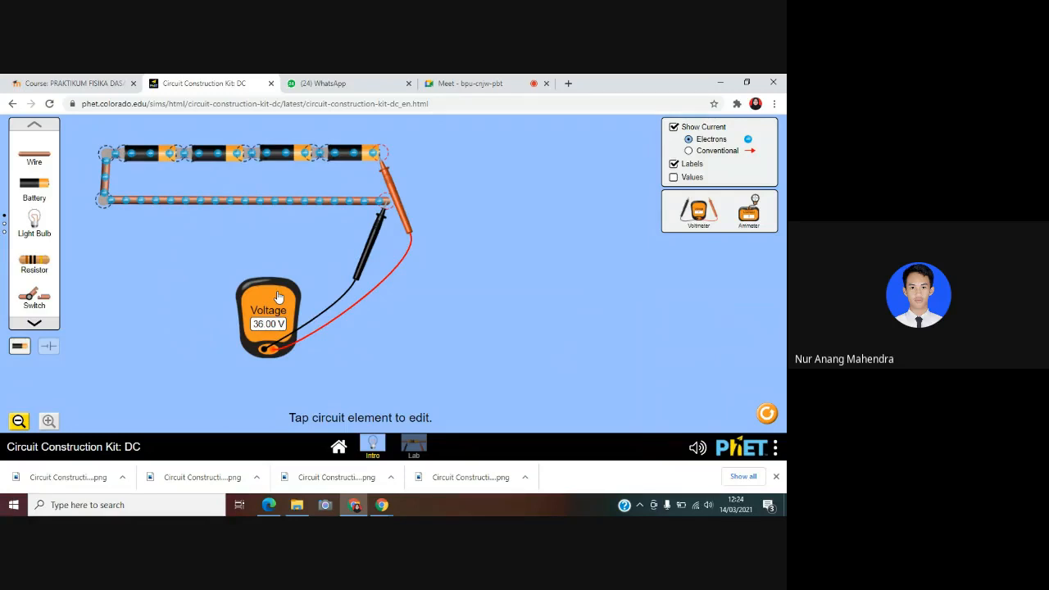
{"action": "left_click_drag", "start_coordinate": [279, 296], "coordinate": [437, 303]}
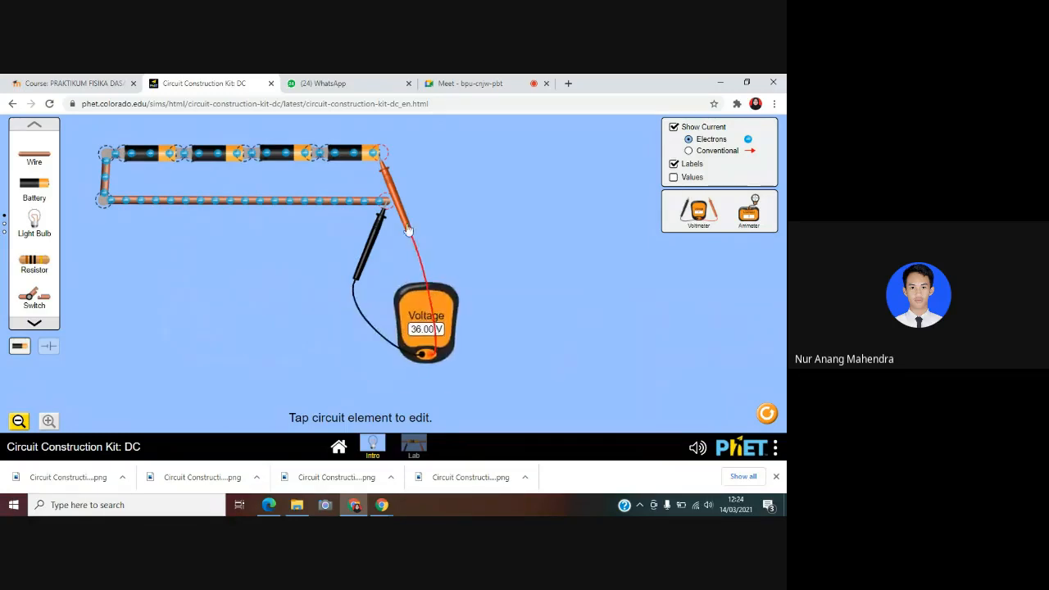
{"action": "left_click_drag", "start_coordinate": [408, 230], "coordinate": [398, 195]}
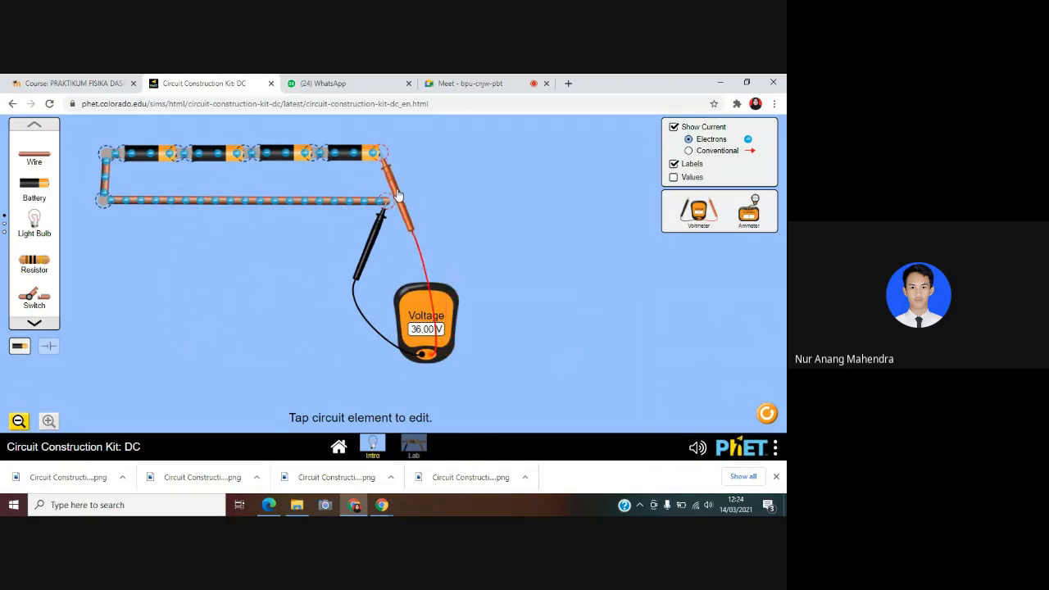
{"action": "left_click", "coordinate": [775, 447]}
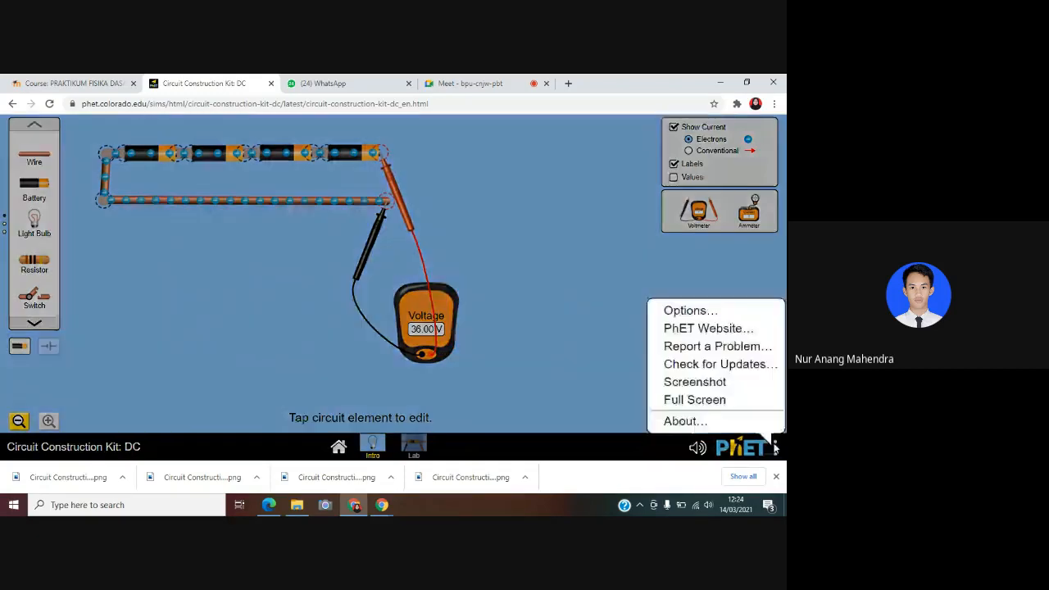
{"action": "left_click", "coordinate": [721, 385]}
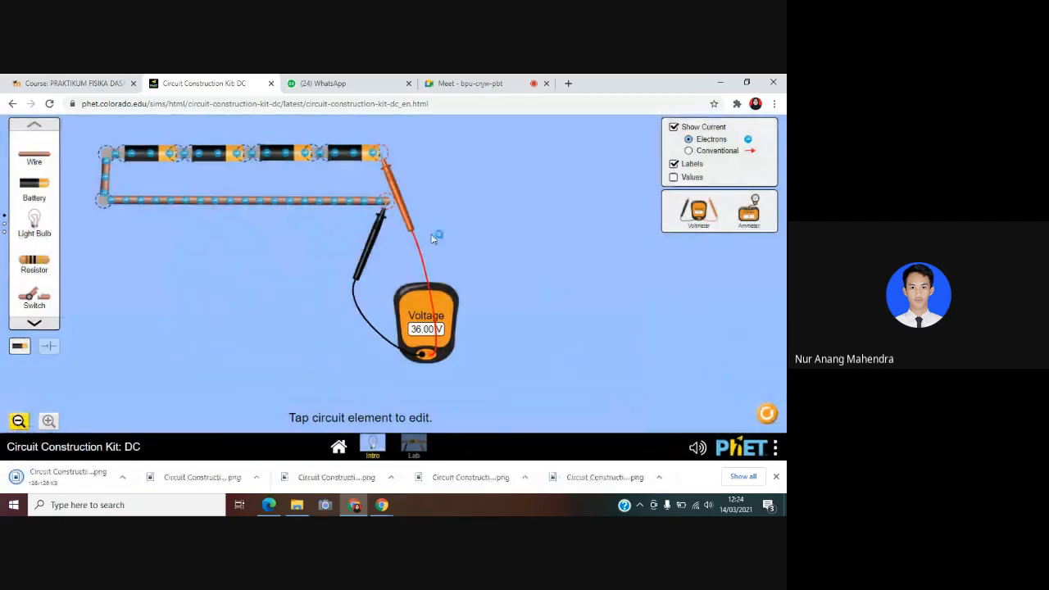
Detach both voltmeter probes and add a fifth battery in series, joined by a short wire to the fourth battery's free end
{"action": "left_click_drag", "start_coordinate": [424, 235], "coordinate": [496, 326]}
{"action": "left_click_drag", "start_coordinate": [361, 264], "coordinate": [358, 294]}
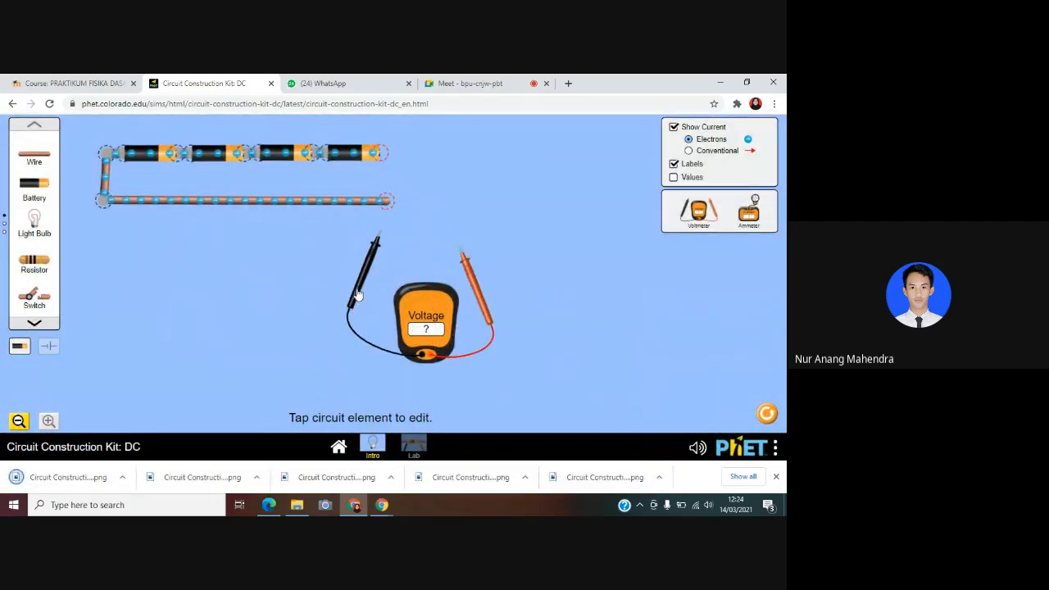
{"action": "left_click_drag", "start_coordinate": [34, 156], "coordinate": [78, 175]}
{"action": "left_click_drag", "start_coordinate": [103, 212], "coordinate": [399, 159]}
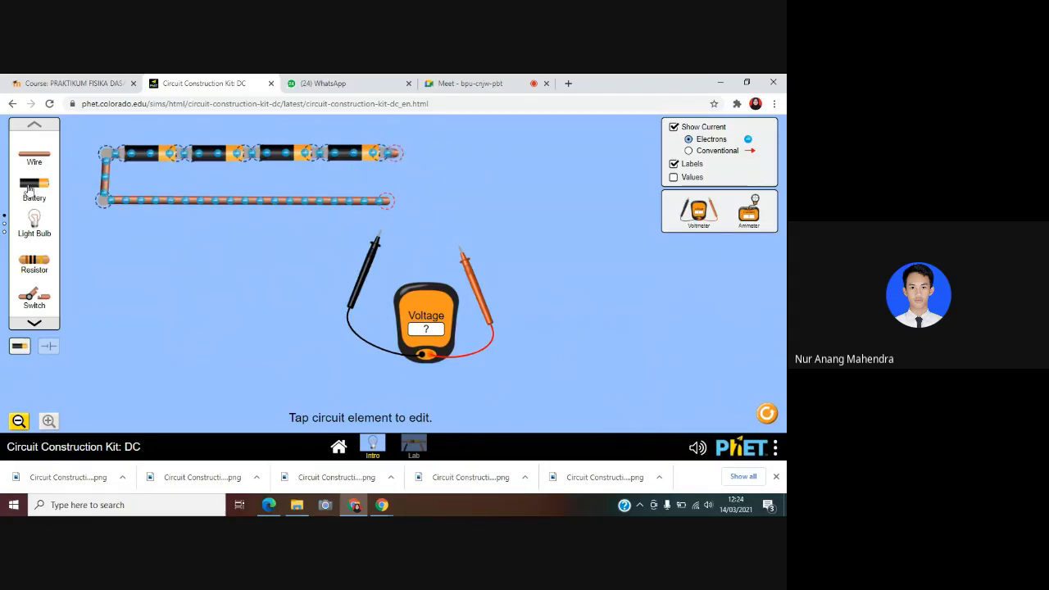
{"action": "left_click_drag", "start_coordinate": [31, 191], "coordinate": [446, 154]}
Measure the voltage across the five-battery circuit, black probe on the lower wire and red on the fifth battery, and save a screenshot
{"action": "left_click_drag", "start_coordinate": [375, 247], "coordinate": [383, 219]}
{"action": "left_click_drag", "start_coordinate": [470, 271], "coordinate": [458, 182]}
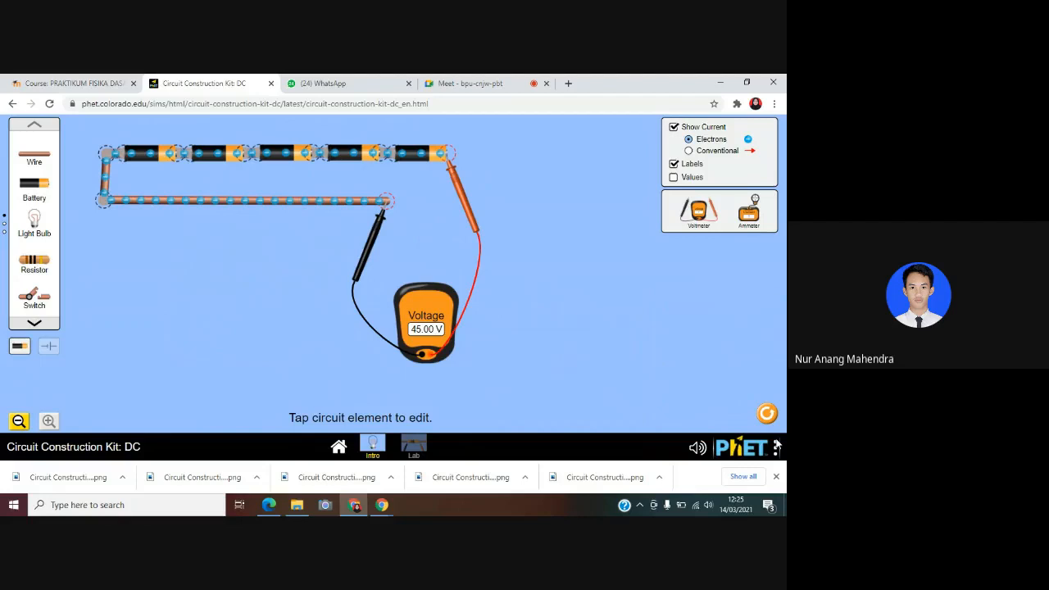
{"action": "left_click", "coordinate": [776, 447]}
{"action": "left_click", "coordinate": [718, 384]}
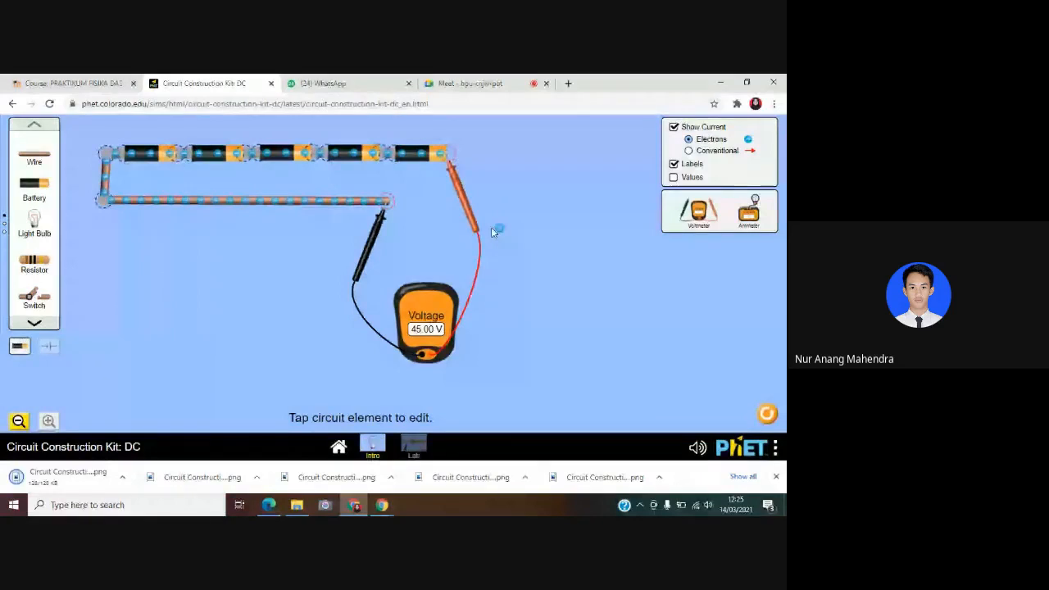
Detach both voltmeter probes and add a sixth battery in series, joined by a short wire to the fifth battery's free end
{"action": "left_click_drag", "start_coordinate": [467, 211], "coordinate": [503, 285]}
{"action": "left_click_drag", "start_coordinate": [372, 238], "coordinate": [376, 281]}
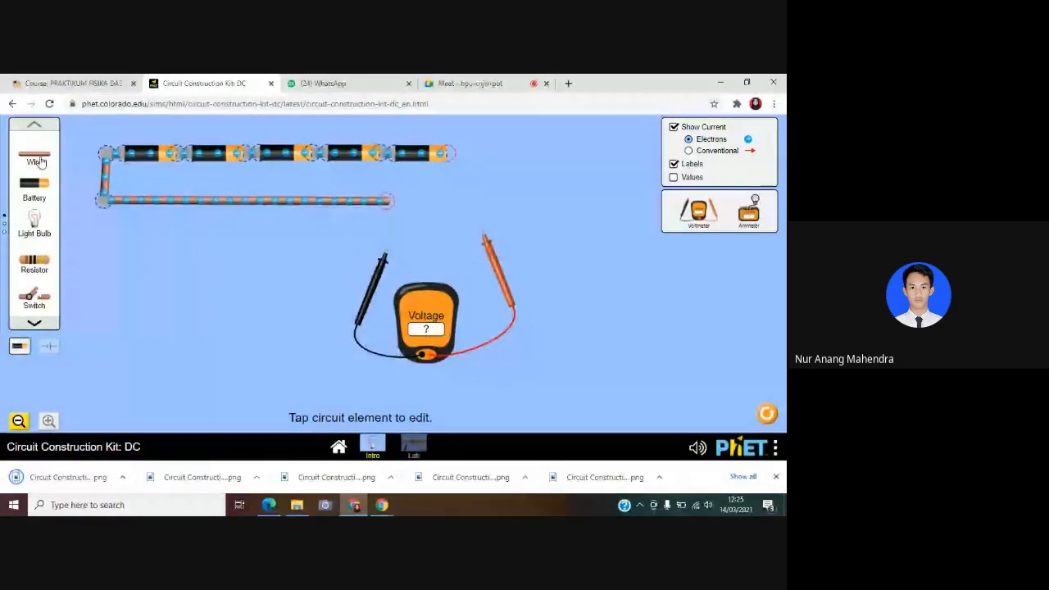
{"action": "left_click_drag", "start_coordinate": [38, 159], "coordinate": [473, 157]}
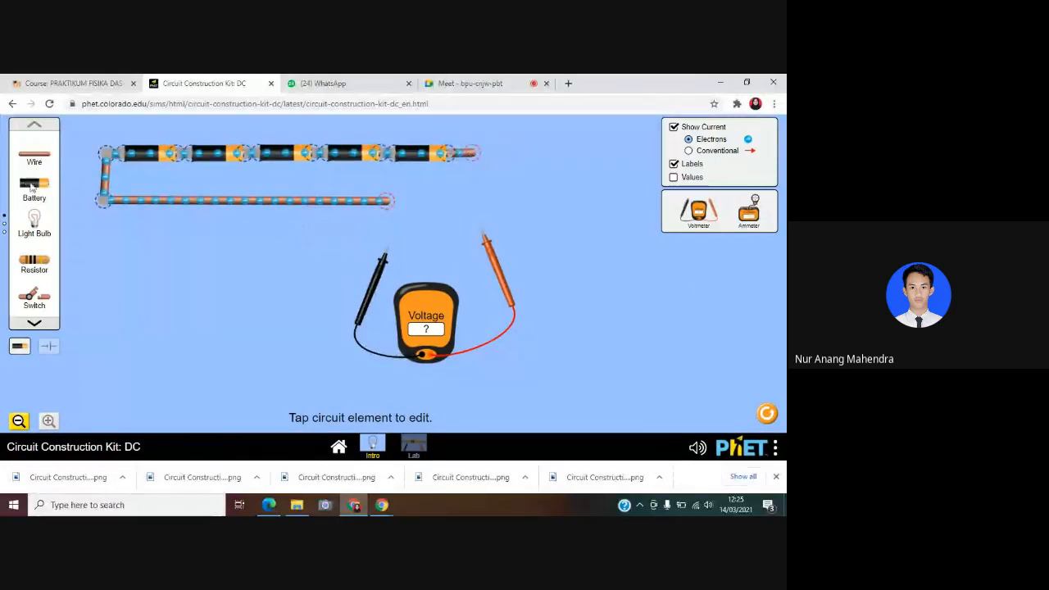
{"action": "left_click_drag", "start_coordinate": [33, 187], "coordinate": [496, 156]}
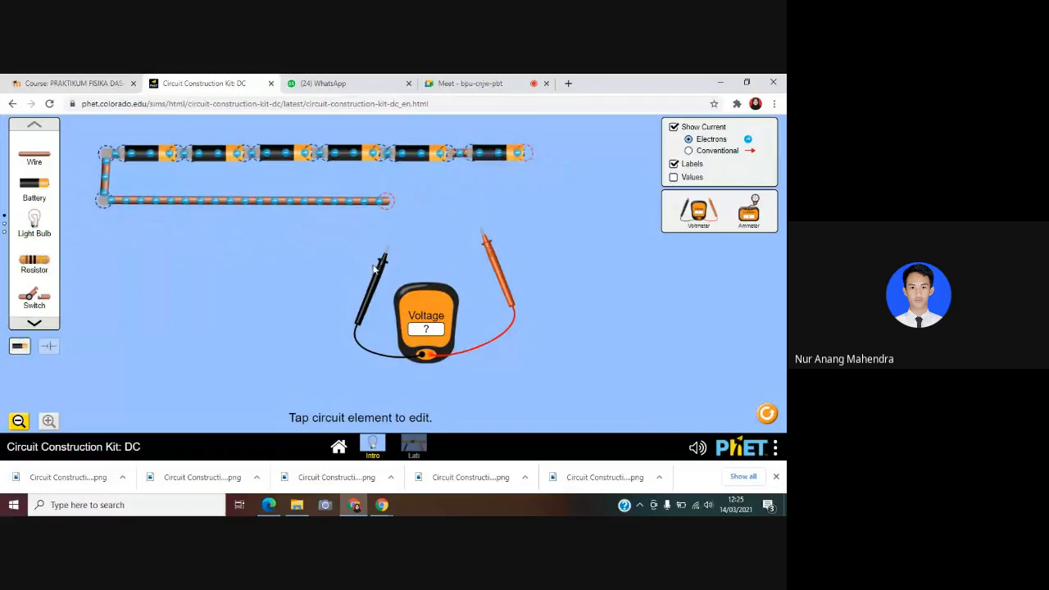
Measure the voltage across the six-battery circuit, black probe on the lower wire and red on the sixth battery, and save a screenshot
{"action": "left_click_drag", "start_coordinate": [379, 266], "coordinate": [375, 229]}
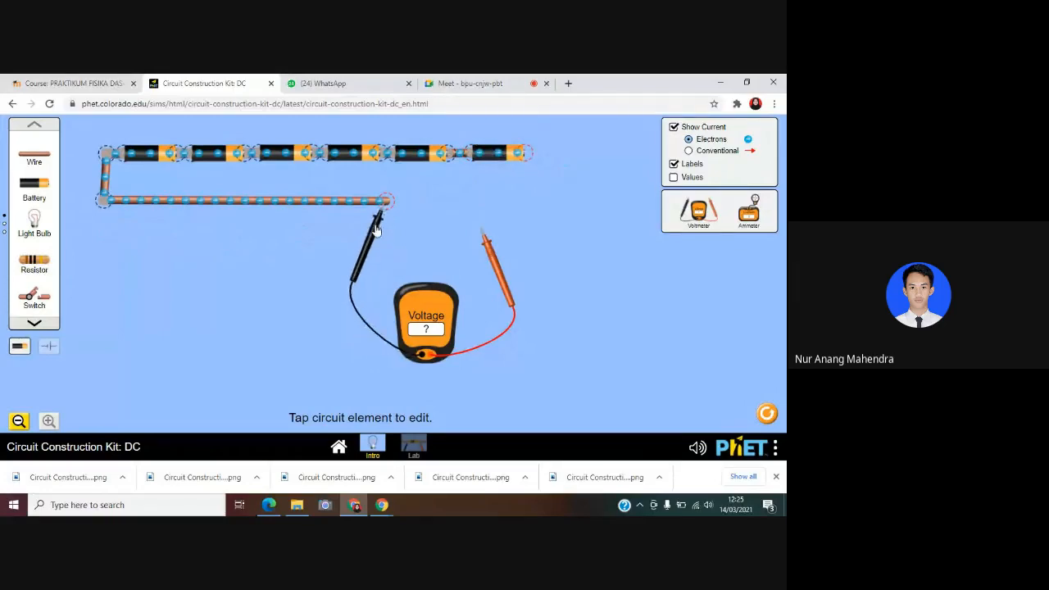
{"action": "left_click_drag", "start_coordinate": [496, 263], "coordinate": [536, 188]}
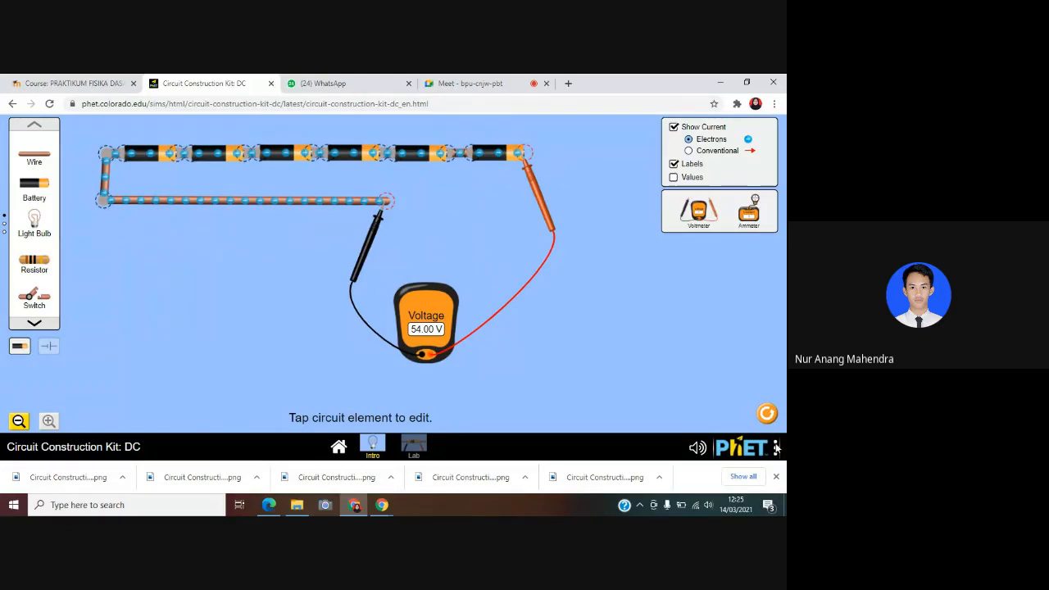
{"action": "left_click", "coordinate": [776, 447]}
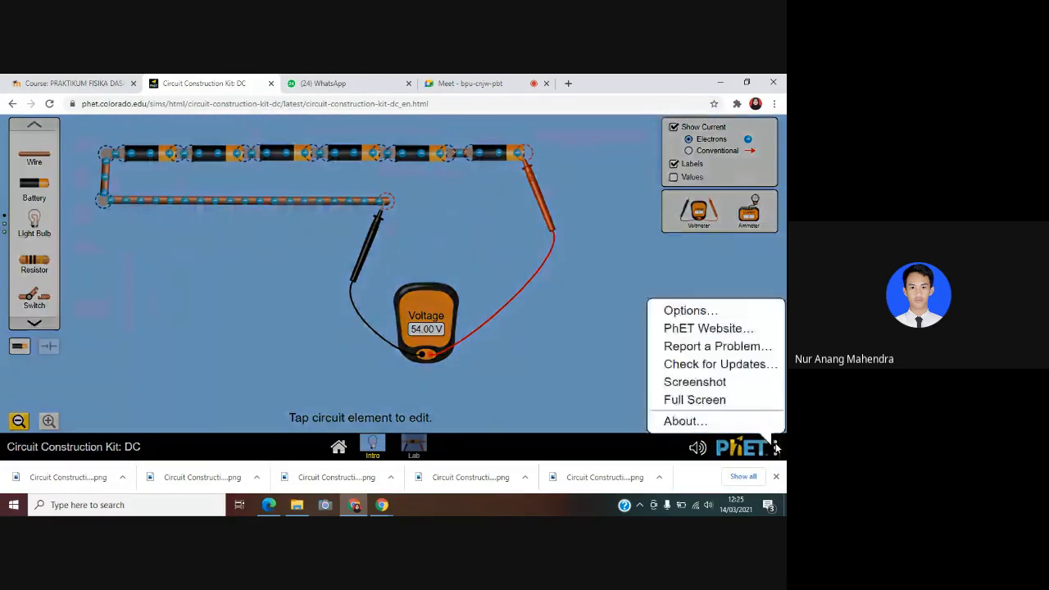
{"action": "left_click", "coordinate": [710, 385]}
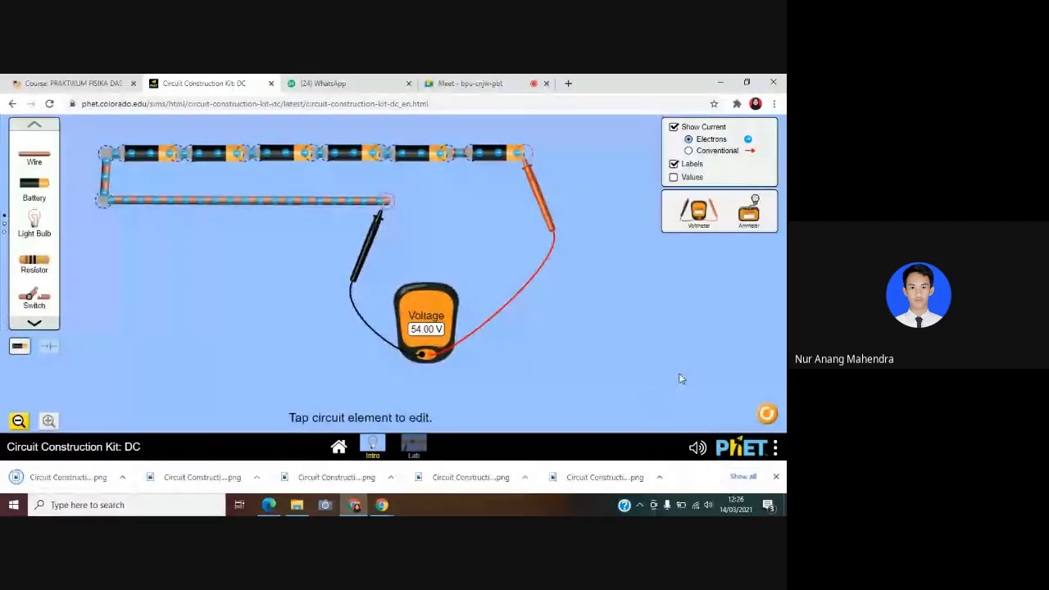
Reset the workspace and build an open circuit of one battery, with wires up and right from its positive end and down and right from its negative end
{"action": "left_click", "coordinate": [767, 416]}
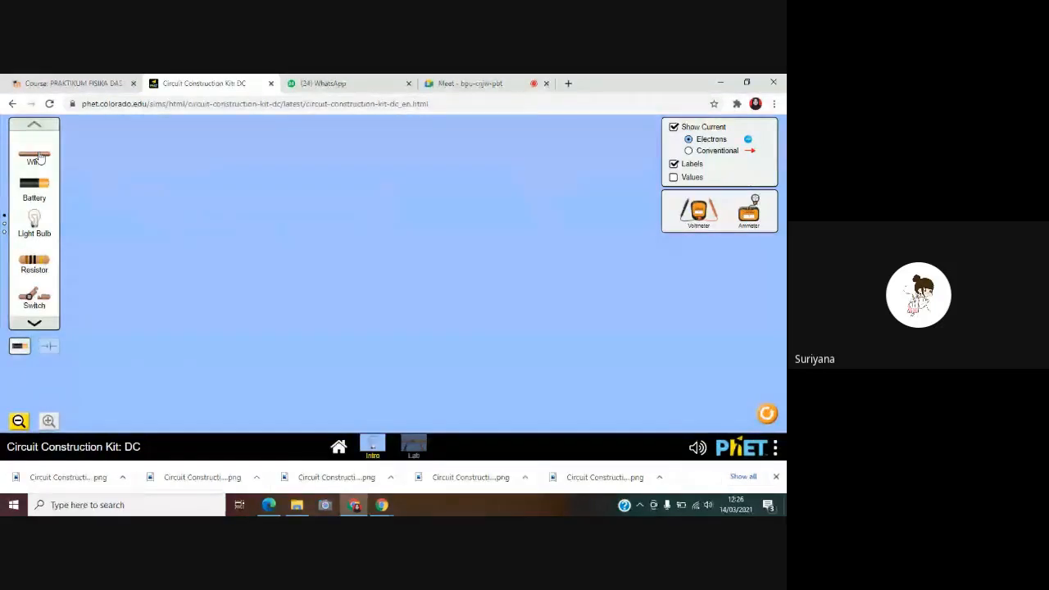
{"action": "left_click_drag", "start_coordinate": [39, 156], "coordinate": [577, 218]}
{"action": "left_click_drag", "start_coordinate": [38, 157], "coordinate": [579, 237]}
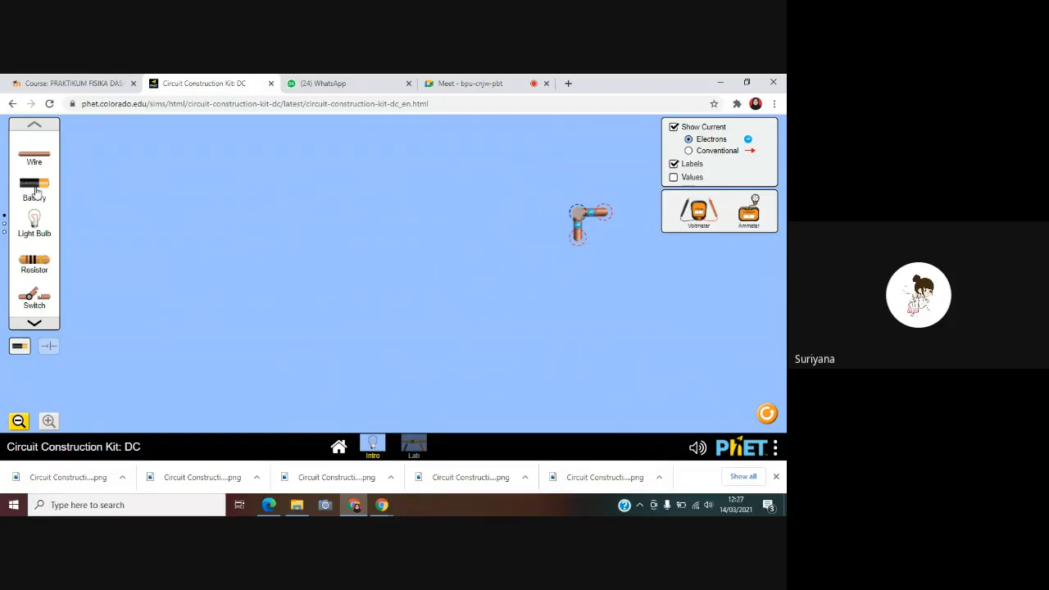
{"action": "left_click_drag", "start_coordinate": [34, 188], "coordinate": [559, 241]}
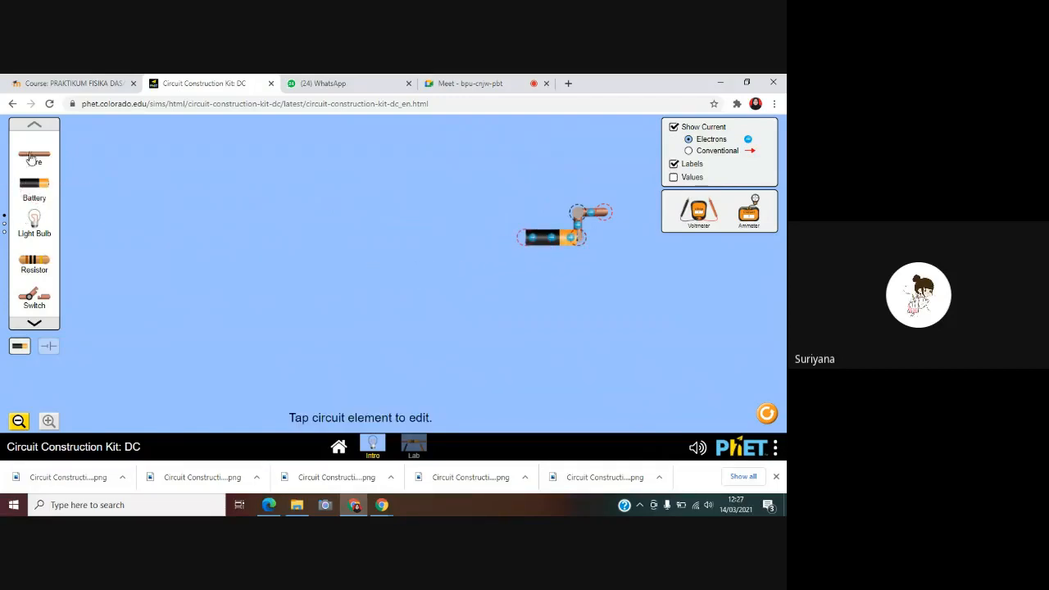
{"action": "left_click_drag", "start_coordinate": [34, 157], "coordinate": [525, 265]}
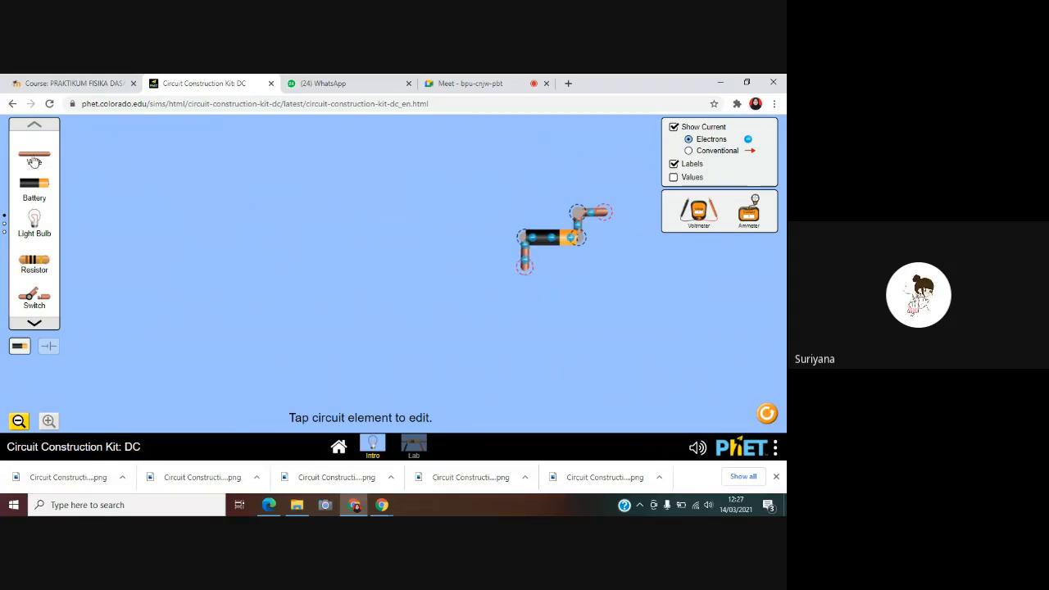
{"action": "left_click_drag", "start_coordinate": [34, 158], "coordinate": [604, 268]}
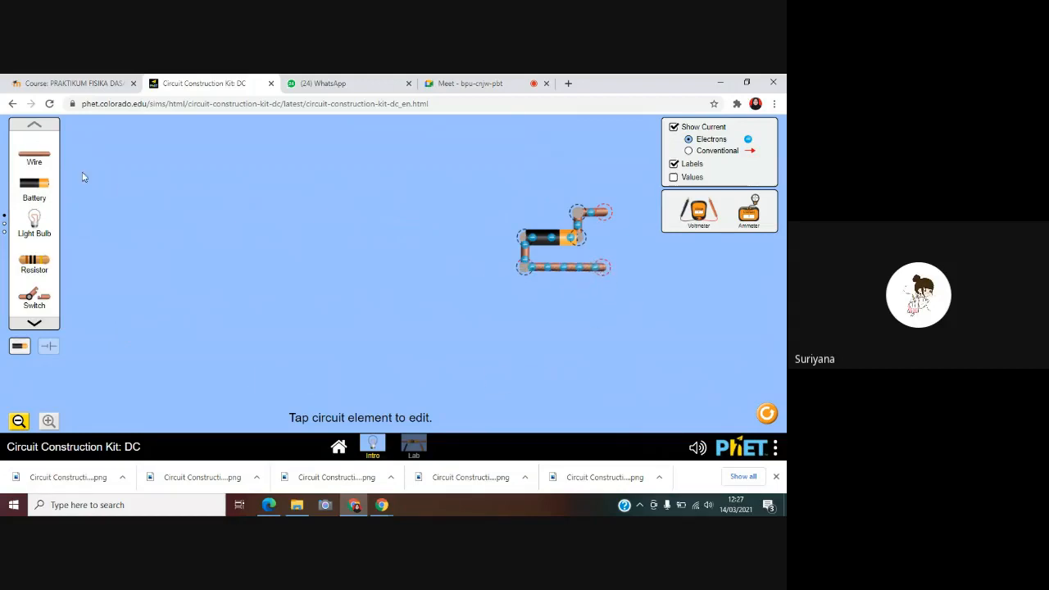
Add a second battery in parallel, left of the first, wiring its positive end to the upper wire and its negative end to the lower wire
{"action": "left_click_drag", "start_coordinate": [33, 157], "coordinate": [209, 186]}
{"action": "left_click_drag", "start_coordinate": [285, 202], "coordinate": [497, 218]}
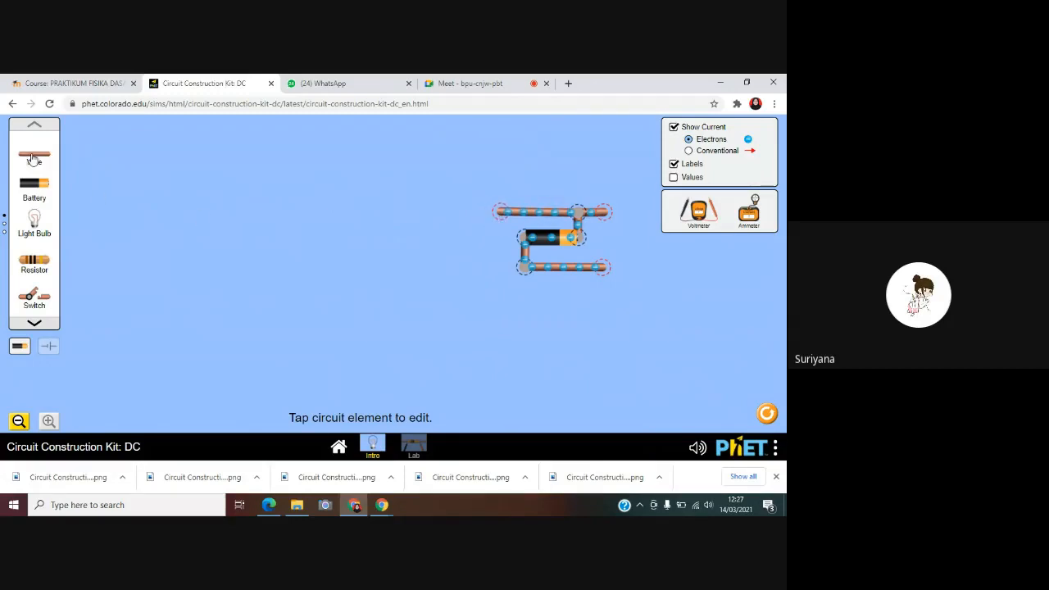
{"action": "left_click_drag", "start_coordinate": [33, 158], "coordinate": [500, 243]}
{"action": "left_click_drag", "start_coordinate": [46, 185], "coordinate": [496, 244]}
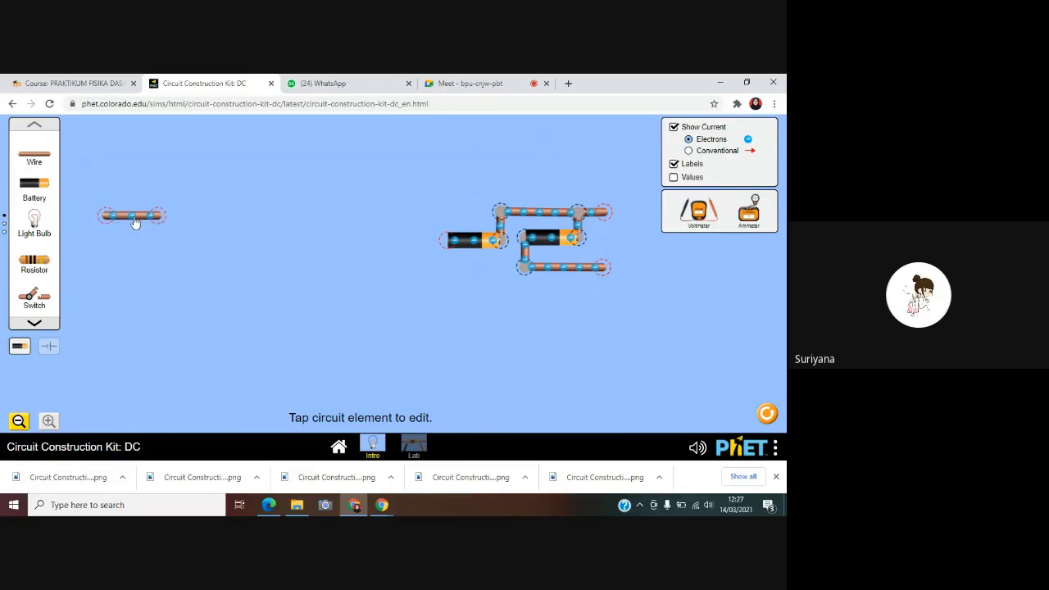
{"action": "left_click_drag", "start_coordinate": [133, 220], "coordinate": [447, 272]}
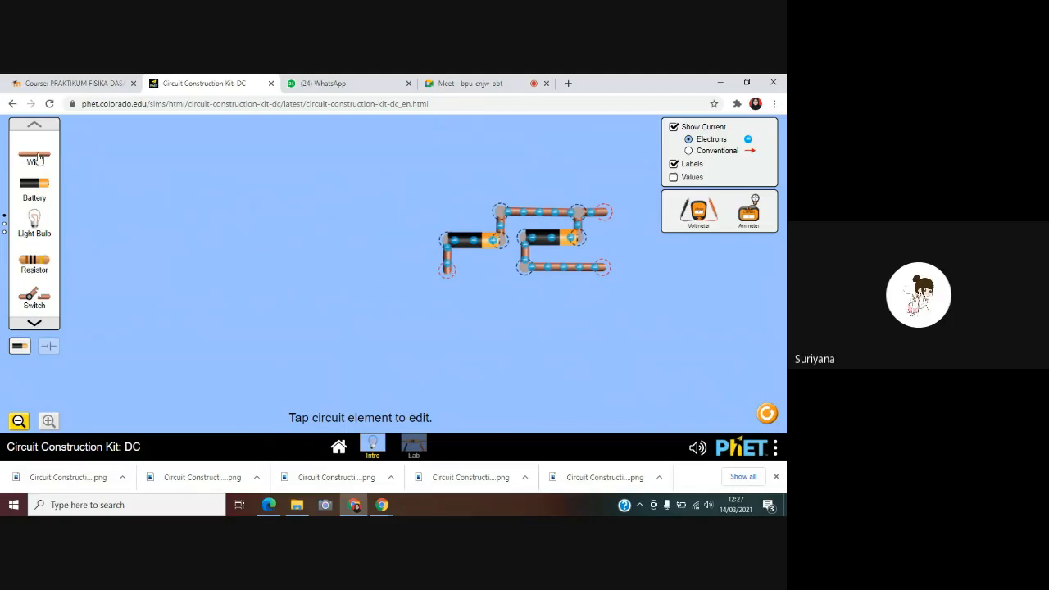
{"action": "left_click_drag", "start_coordinate": [37, 158], "coordinate": [487, 274]}
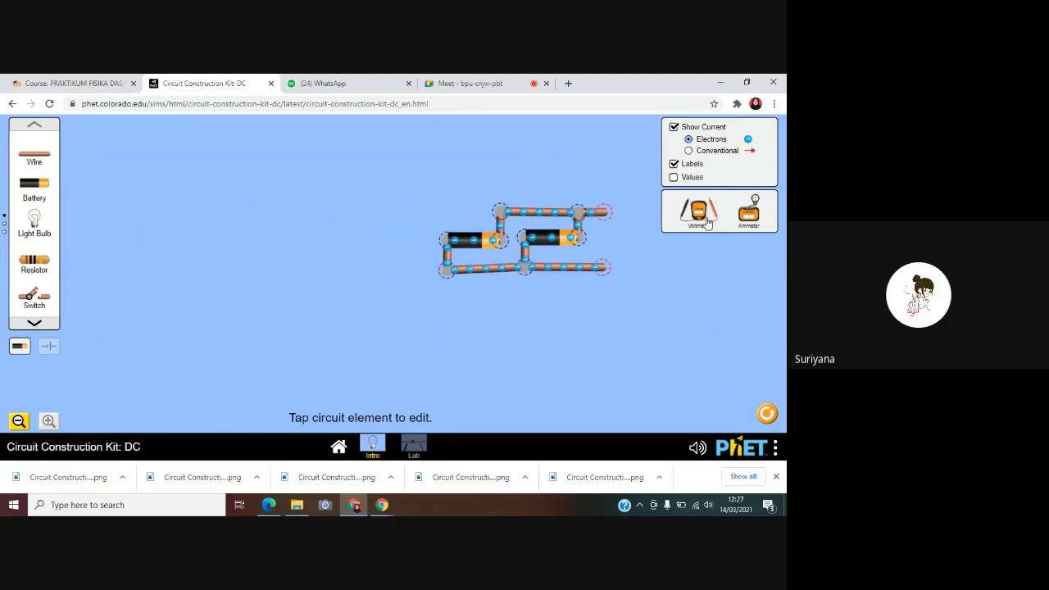
Measure the voltage across the two parallel batteries, black probe on the lower wire's free end and red on the upper's, and save a screenshot
{"action": "left_click_drag", "start_coordinate": [707, 223], "coordinate": [591, 300]}
{"action": "left_click_drag", "start_coordinate": [741, 315], "coordinate": [619, 246]}
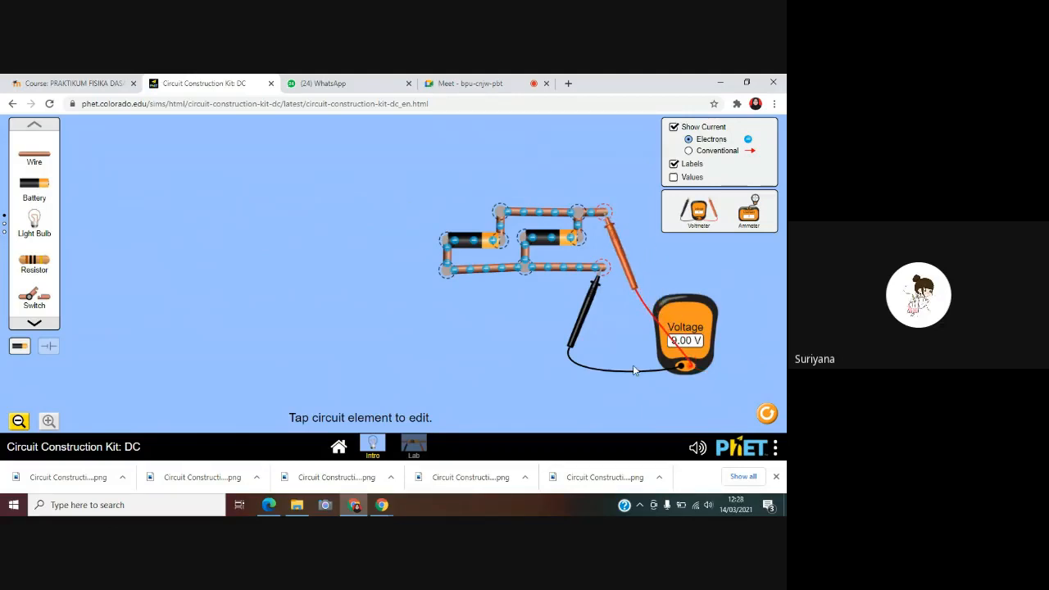
{"action": "left_click", "coordinate": [775, 449]}
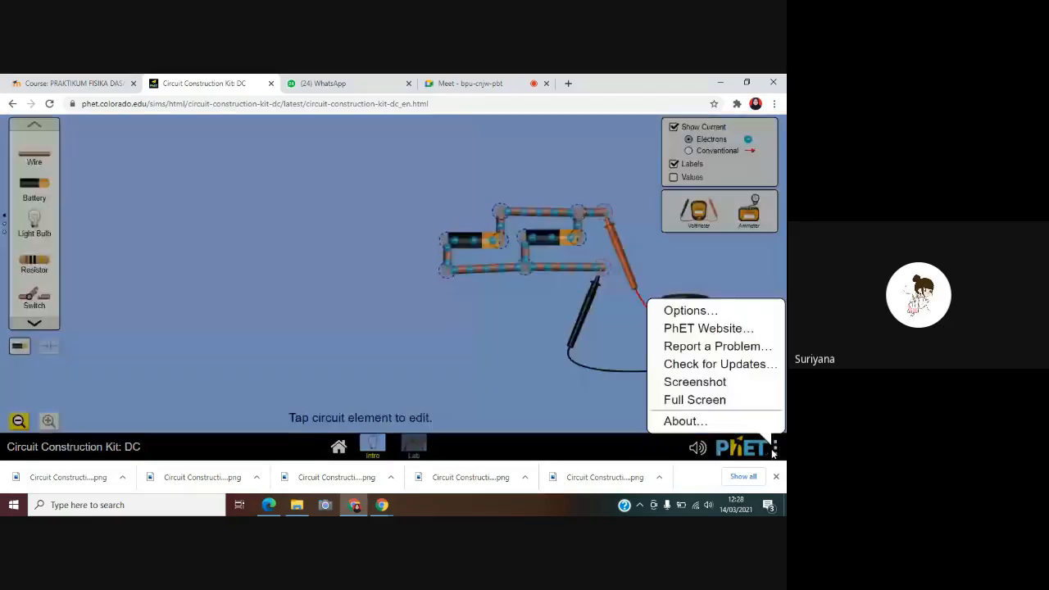
{"action": "left_click", "coordinate": [695, 381]}
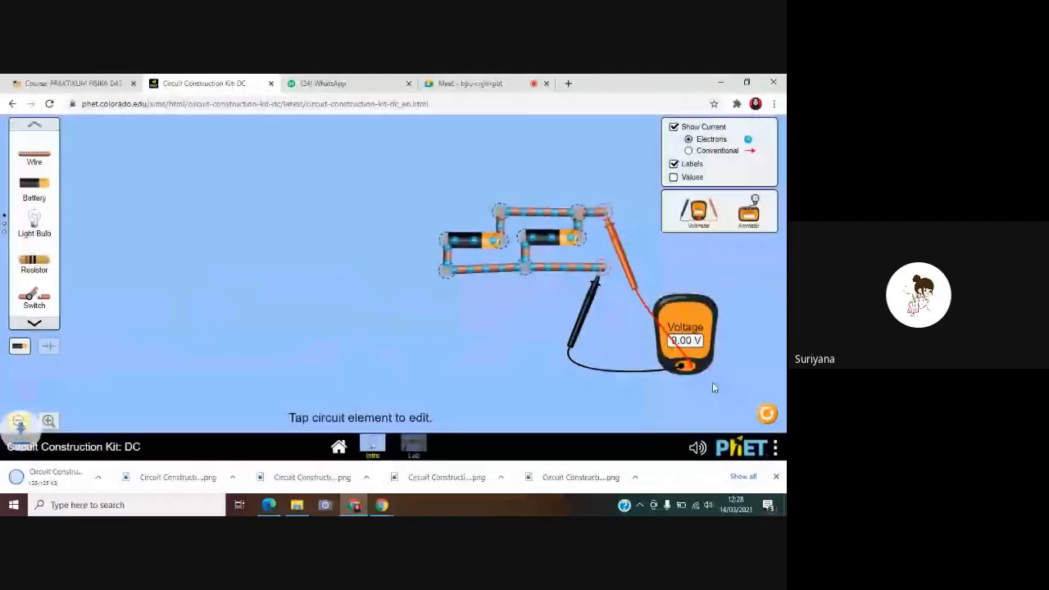
Detach both voltmeter probes and add a third battery in parallel left of the second, wired to the upper and lower lines
{"action": "left_click_drag", "start_coordinate": [622, 255], "coordinate": [651, 320]}
{"action": "left_click_drag", "start_coordinate": [585, 321], "coordinate": [602, 354]}
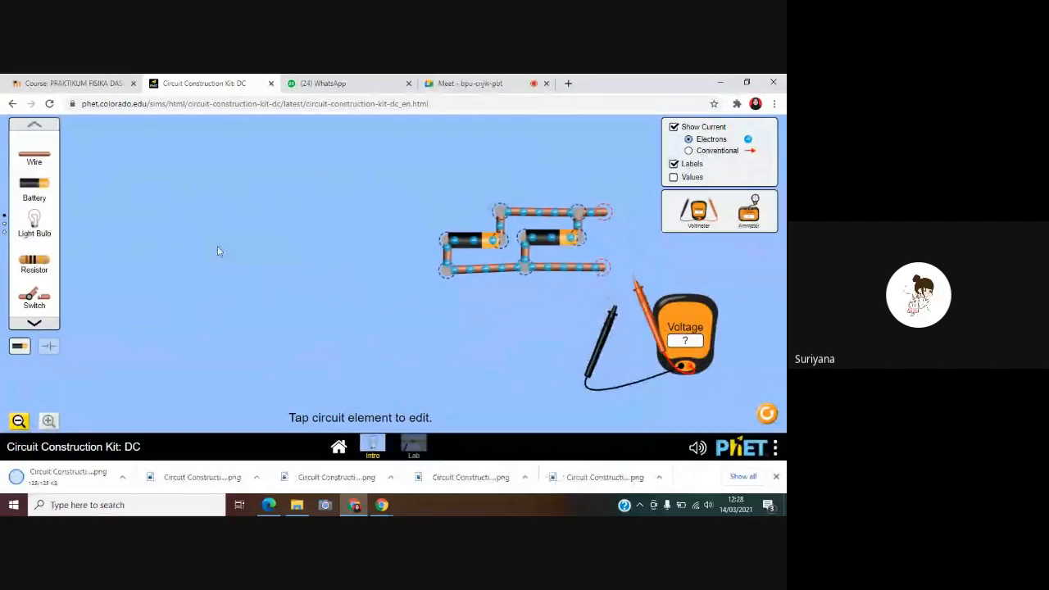
{"action": "left_click_drag", "start_coordinate": [33, 161], "coordinate": [422, 215]}
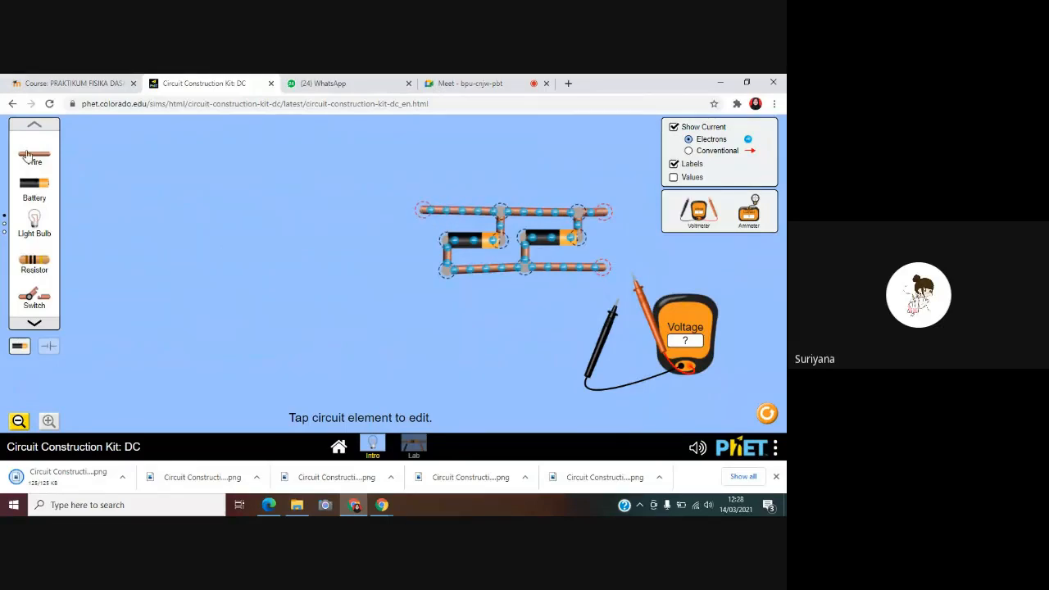
{"action": "left_click_drag", "start_coordinate": [211, 205], "coordinate": [407, 220]}
{"action": "left_click_drag", "start_coordinate": [396, 225], "coordinate": [393, 225]}
{"action": "left_click_drag", "start_coordinate": [380, 223], "coordinate": [424, 242]}
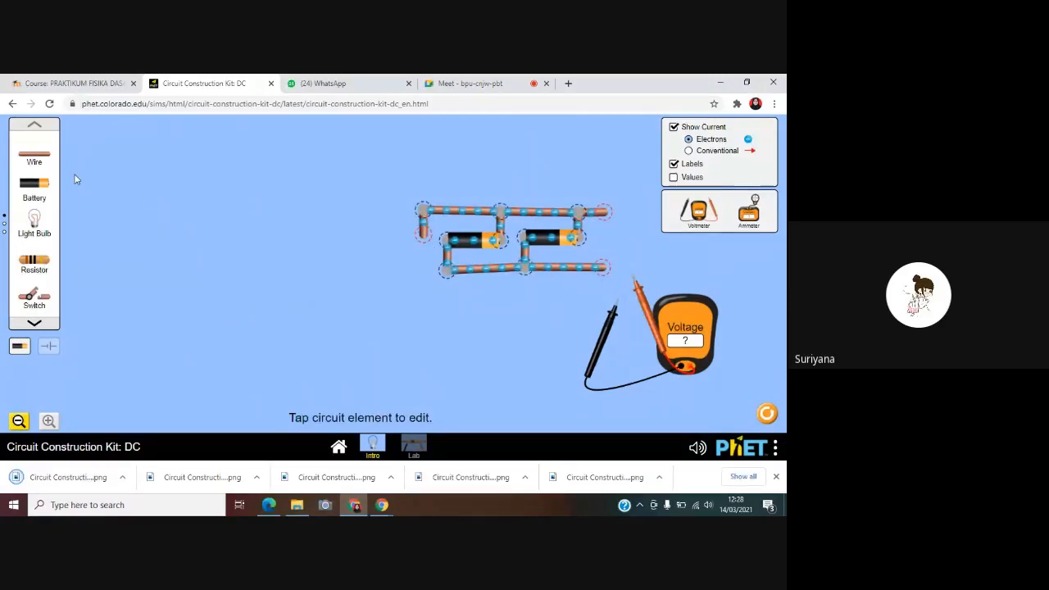
{"action": "left_click_drag", "start_coordinate": [35, 184], "coordinate": [399, 235]}
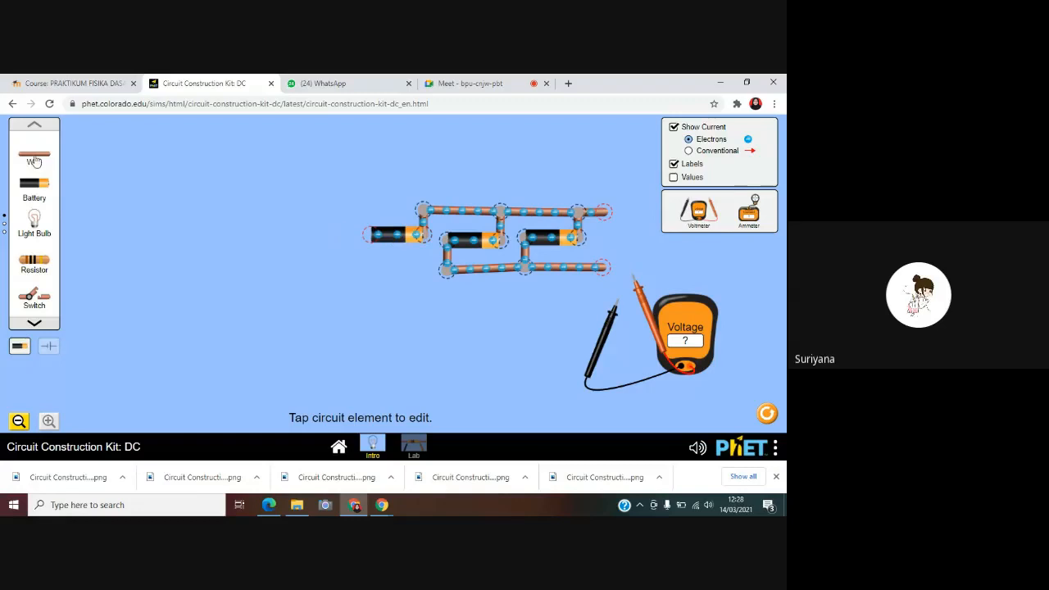
{"action": "left_click_drag", "start_coordinate": [34, 157], "coordinate": [364, 281]}
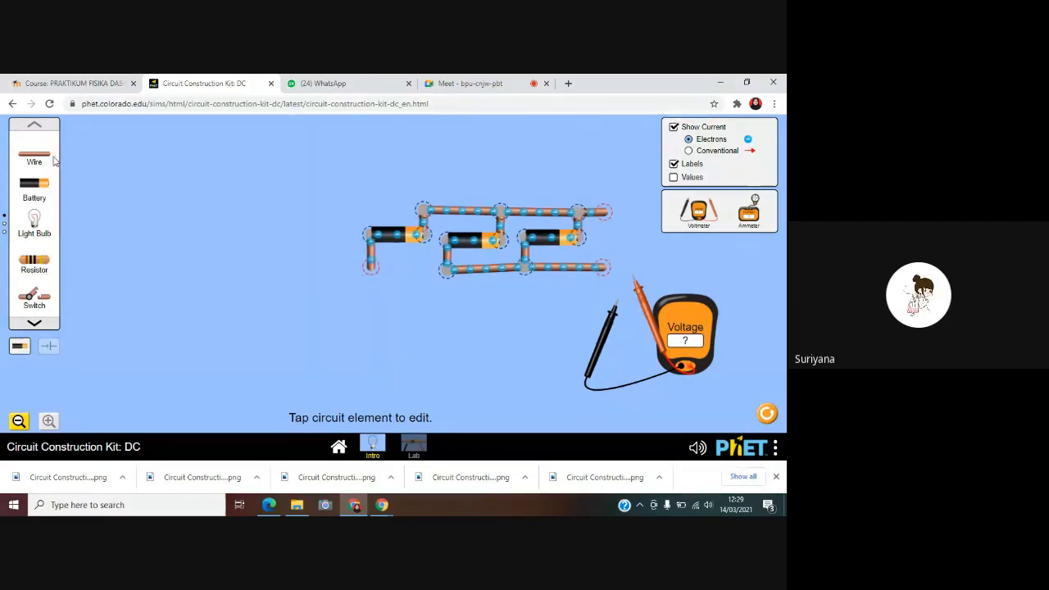
{"action": "left_click_drag", "start_coordinate": [34, 155], "coordinate": [447, 272]}
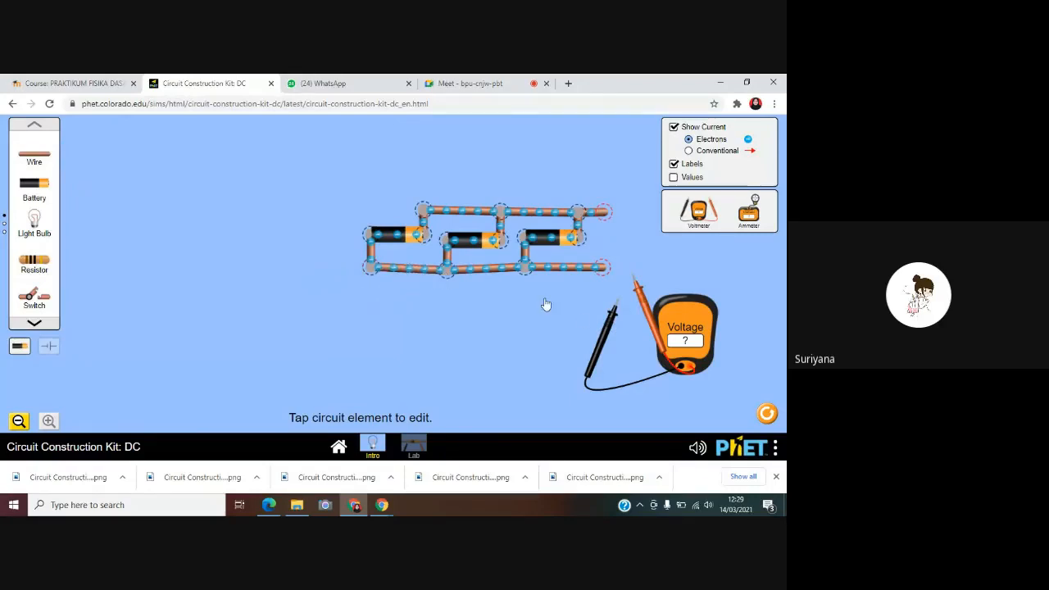
Measure the voltage across the three parallel batteries at the free ends of the lower and upper wires, and save a screenshot
{"action": "left_click_drag", "start_coordinate": [609, 323], "coordinate": [596, 285]}
{"action": "left_click_drag", "start_coordinate": [651, 326], "coordinate": [623, 262]}
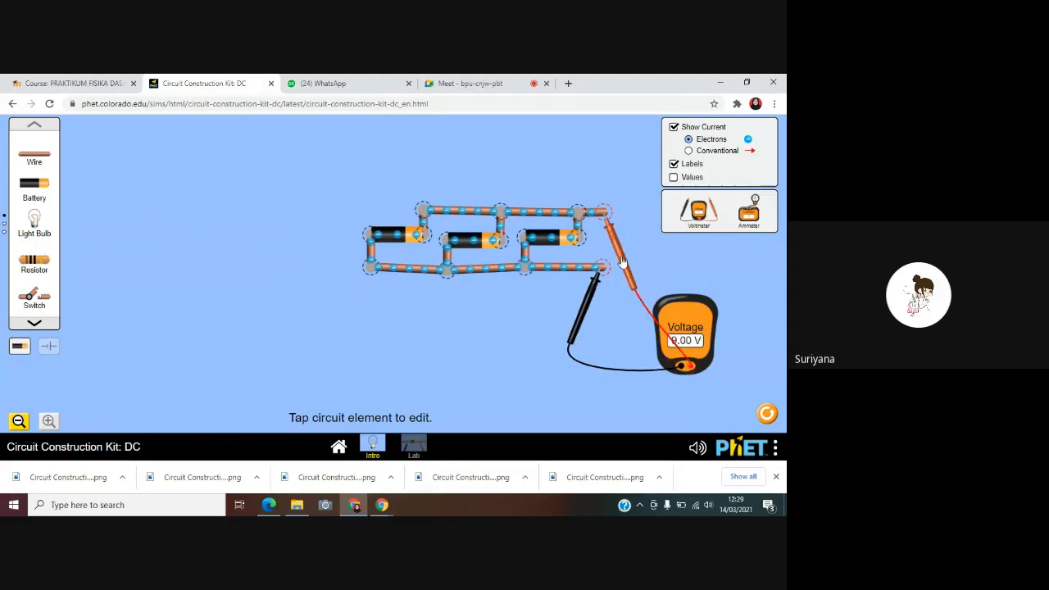
{"action": "left_click", "coordinate": [774, 448]}
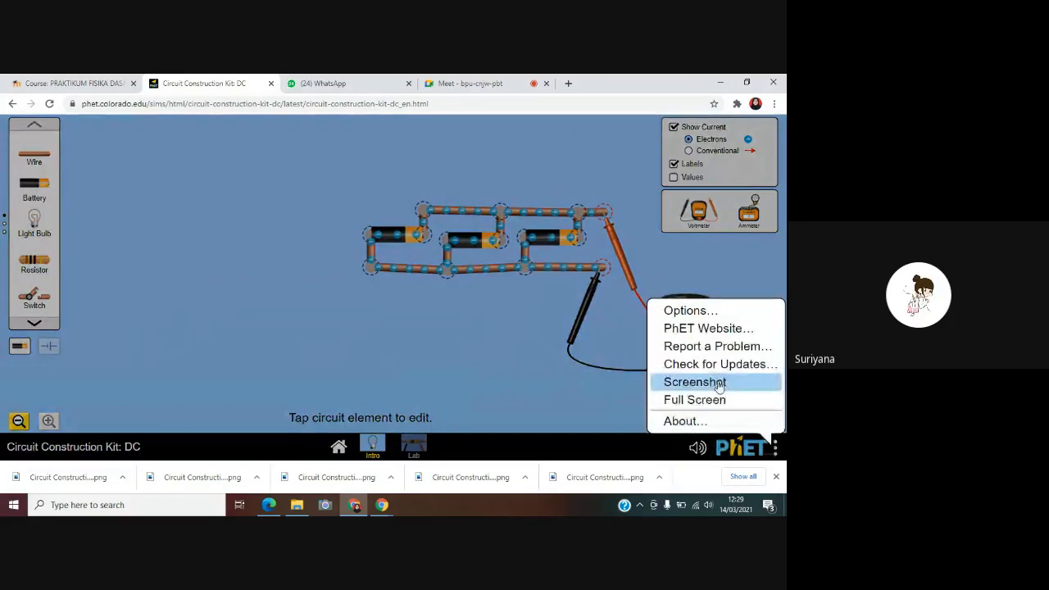
{"action": "left_click", "coordinate": [720, 386]}
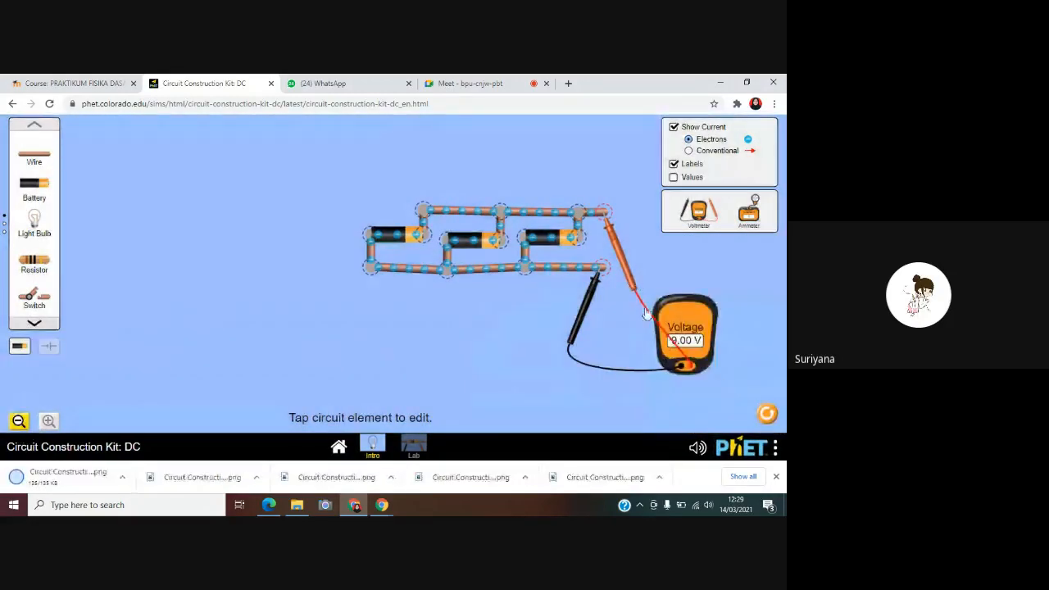
Detach both voltmeter probes and add a fourth battery in parallel left of the third, wired to the upper and lower lines
{"action": "left_click_drag", "start_coordinate": [628, 273], "coordinate": [592, 336]}
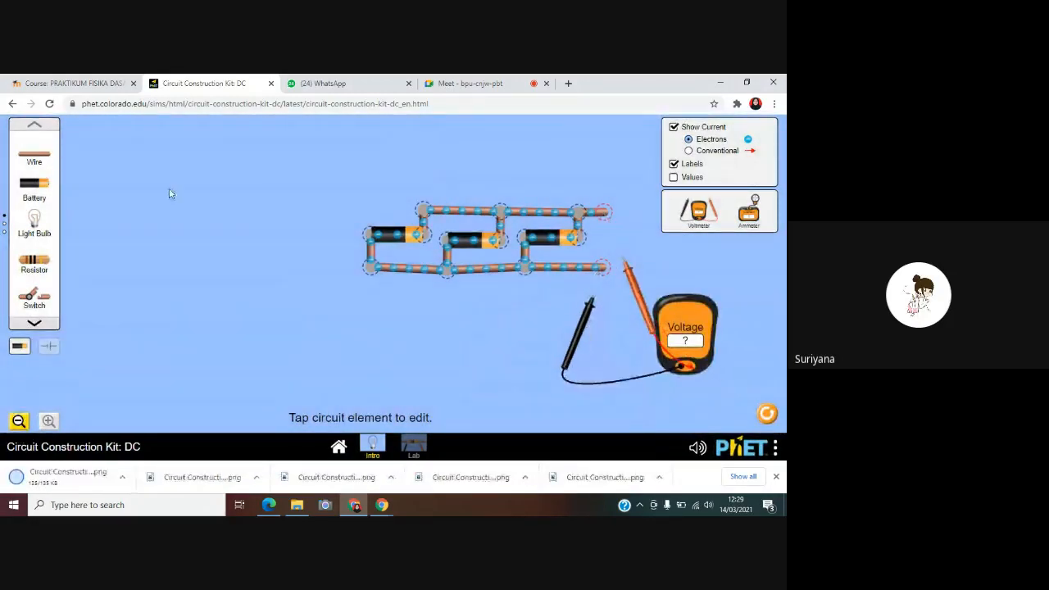
{"action": "left_click_drag", "start_coordinate": [33, 155], "coordinate": [352, 212]}
{"action": "left_click_drag", "start_coordinate": [34, 155], "coordinate": [352, 232]}
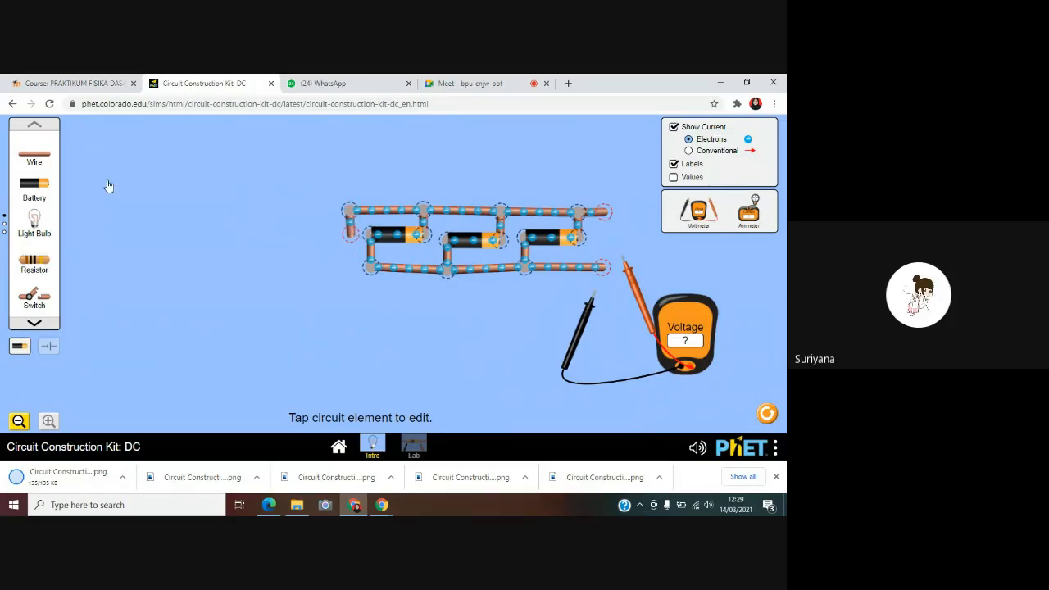
{"action": "left_click_drag", "start_coordinate": [48, 190], "coordinate": [321, 244]}
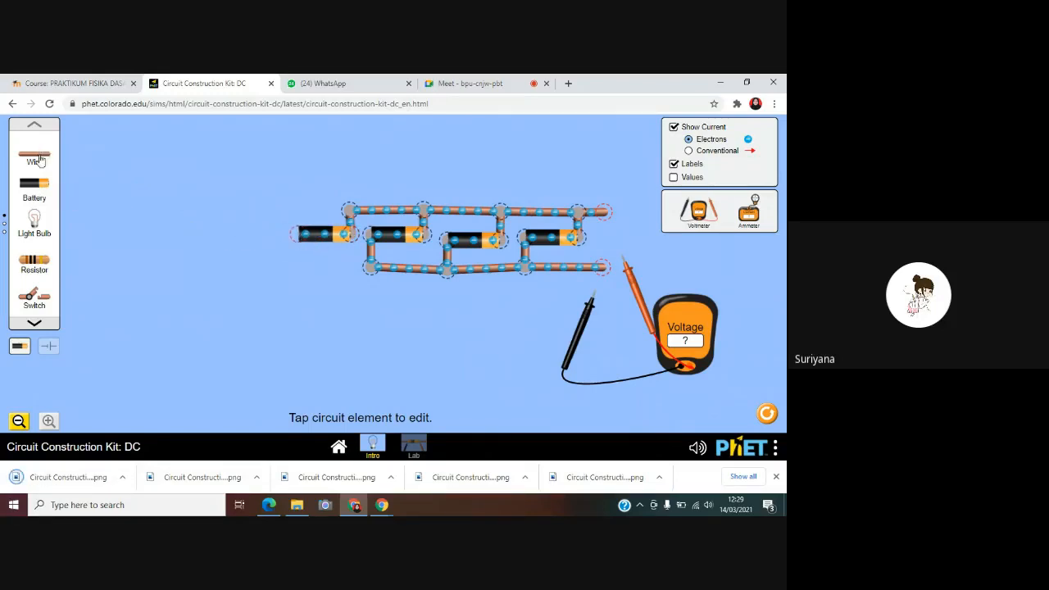
{"action": "left_click_drag", "start_coordinate": [40, 156], "coordinate": [296, 275]}
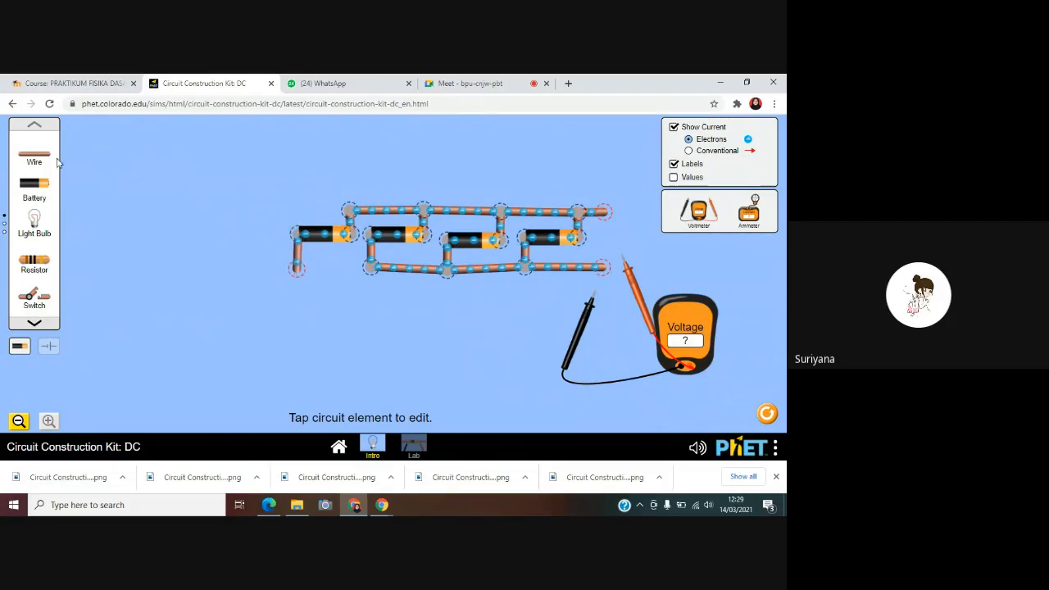
{"action": "left_click_drag", "start_coordinate": [47, 160], "coordinate": [339, 277]}
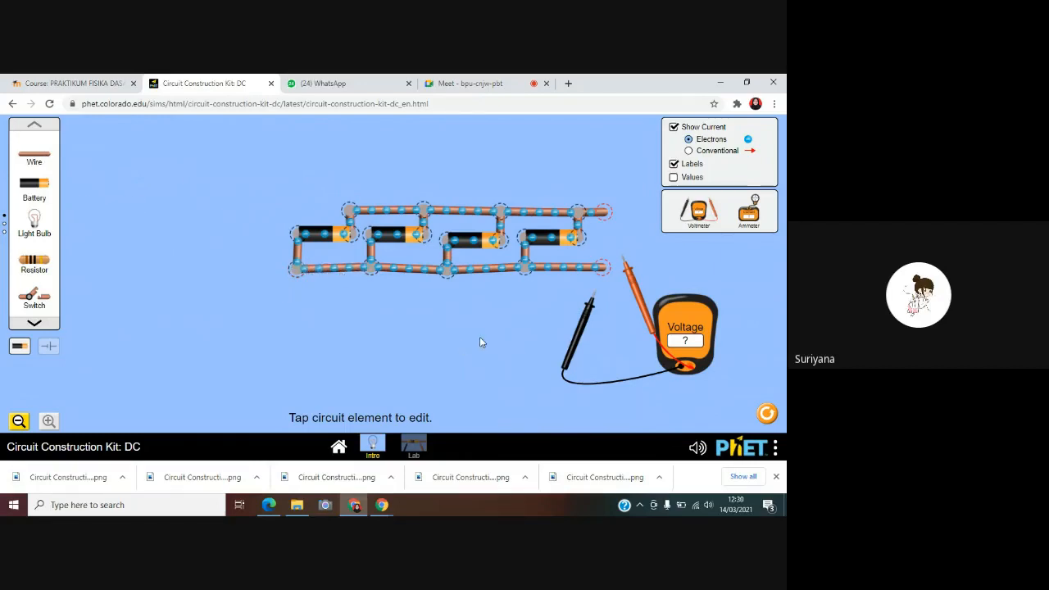
Measure the voltage across the four parallel batteries at the free ends of the lower and upper wires, and save a screenshot
{"action": "left_click_drag", "start_coordinate": [590, 320], "coordinate": [623, 272]}
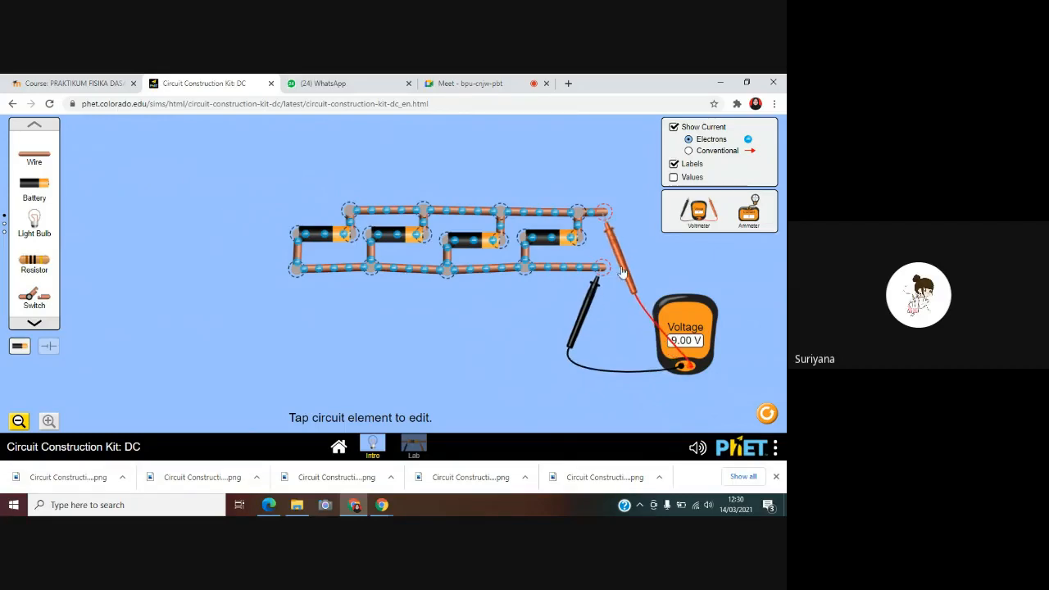
{"action": "left_click", "coordinate": [776, 447]}
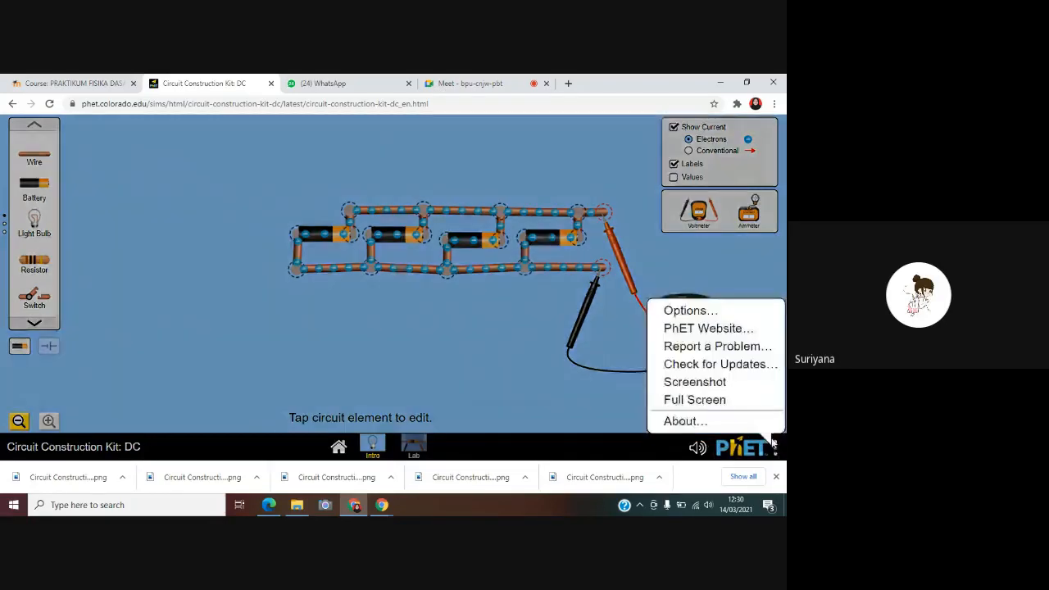
{"action": "left_click", "coordinate": [718, 383]}
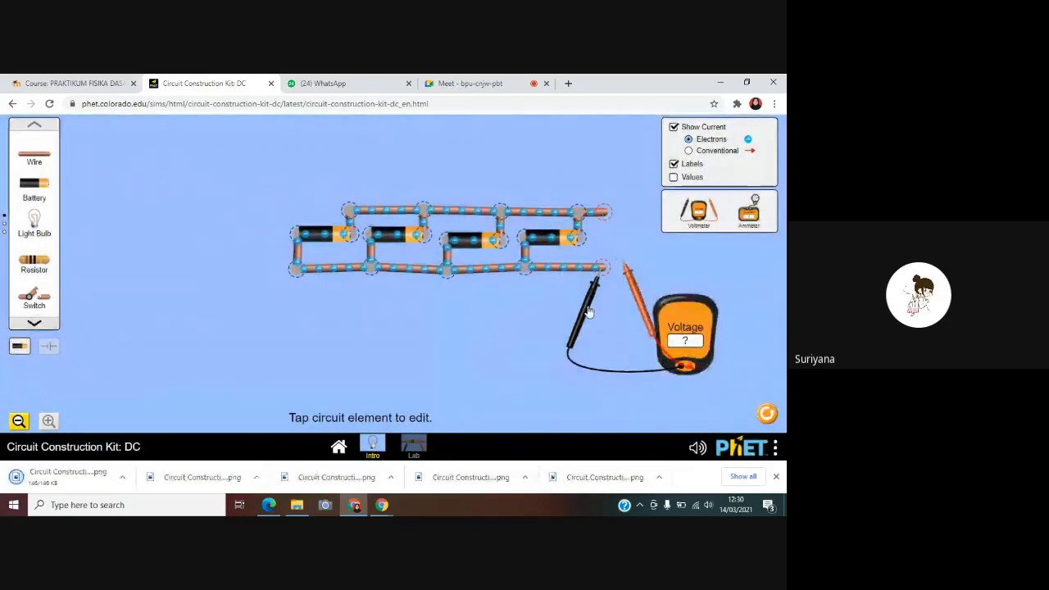
Detach both voltmeter probes and add a fifth battery in parallel left of the fourth, wired to the upper and lower lines
{"action": "left_click_drag", "start_coordinate": [54, 156], "coordinate": [271, 213]}
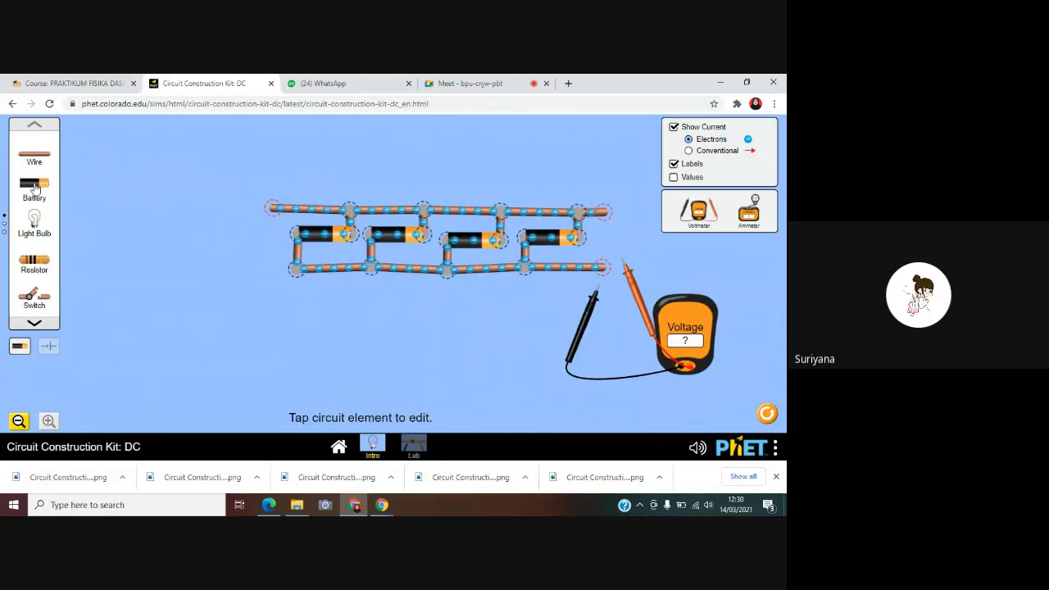
{"action": "left_click_drag", "start_coordinate": [35, 157], "coordinate": [274, 238]}
{"action": "left_click_drag", "start_coordinate": [135, 215], "coordinate": [236, 241]}
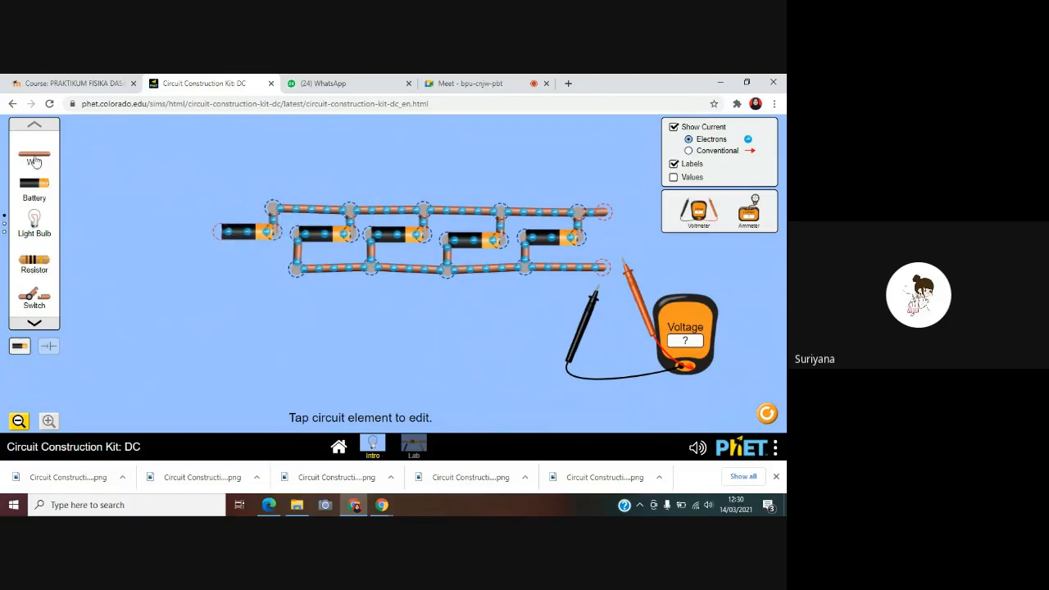
{"action": "left_click_drag", "start_coordinate": [34, 162], "coordinate": [222, 272]}
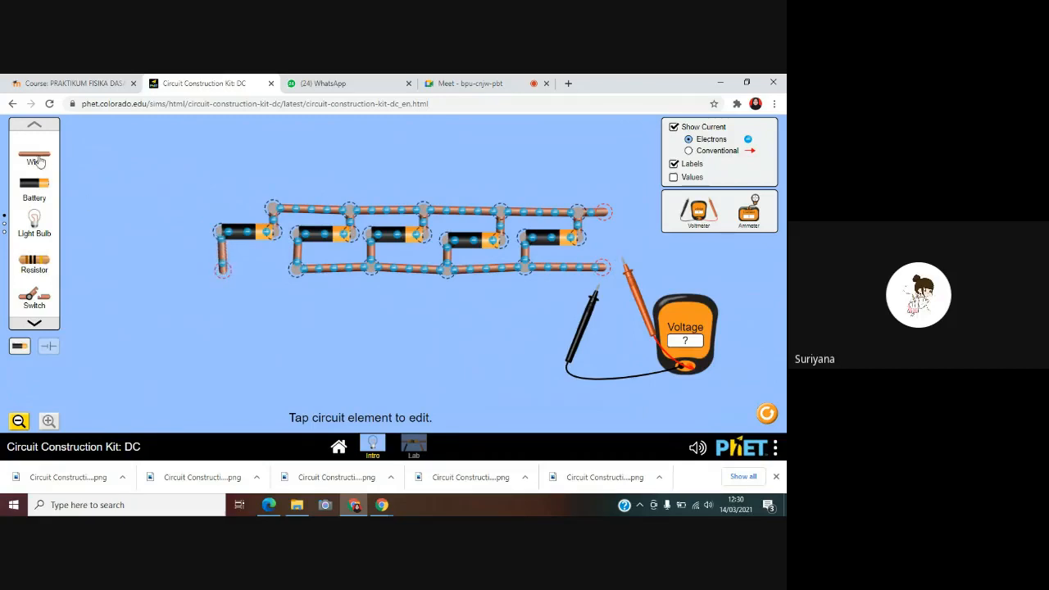
{"action": "left_click_drag", "start_coordinate": [35, 162], "coordinate": [297, 277]}
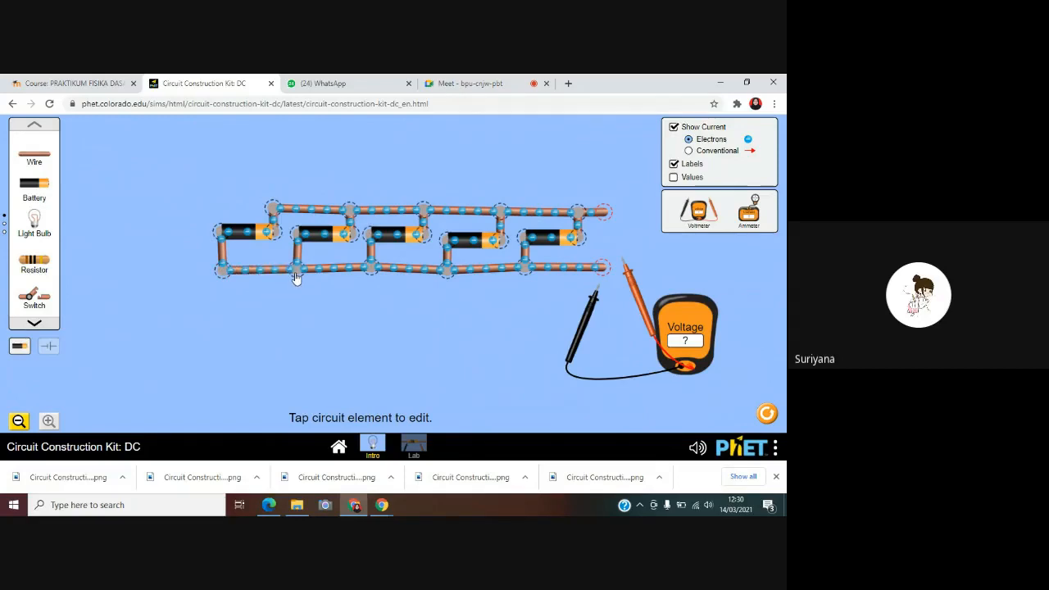
Measure the voltage across the five parallel batteries at the free ends of the lower and upper wires, and save a screenshot
{"action": "left_click_drag", "start_coordinate": [586, 318], "coordinate": [617, 237]}
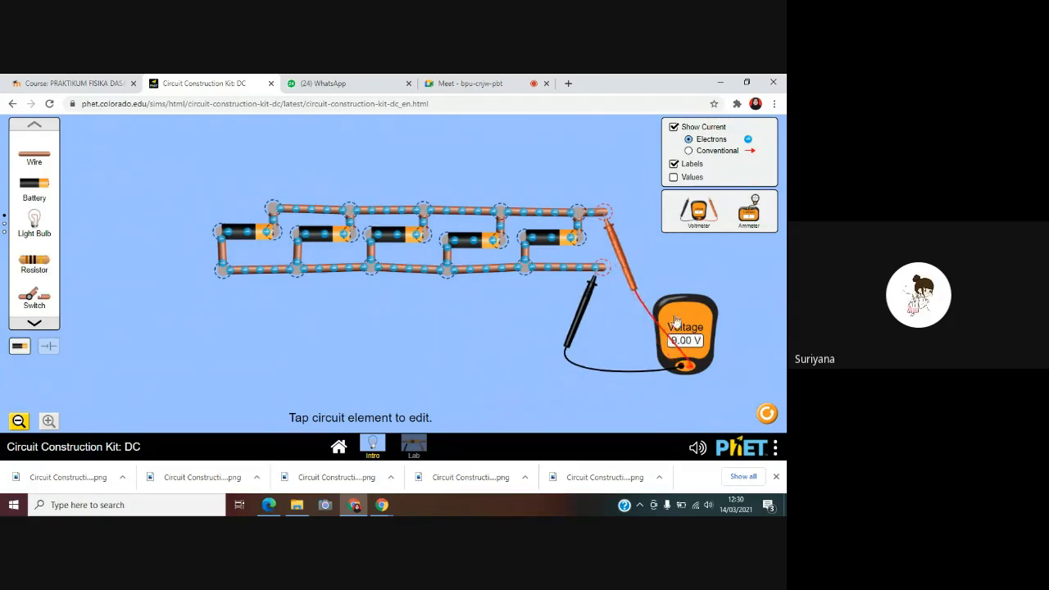
{"action": "left_click", "coordinate": [775, 448]}
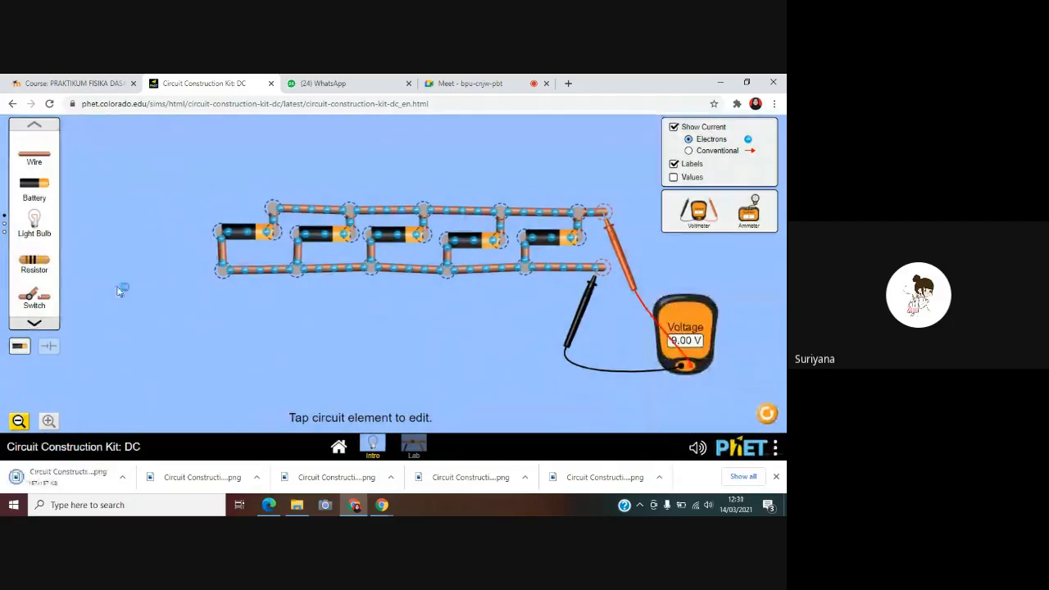
Add a sixth battery in parallel left of the fifth, wired to the upper and lower lines, leaving the voltmeter probes attached
{"action": "left_click_drag", "start_coordinate": [169, 223], "coordinate": [197, 215]}
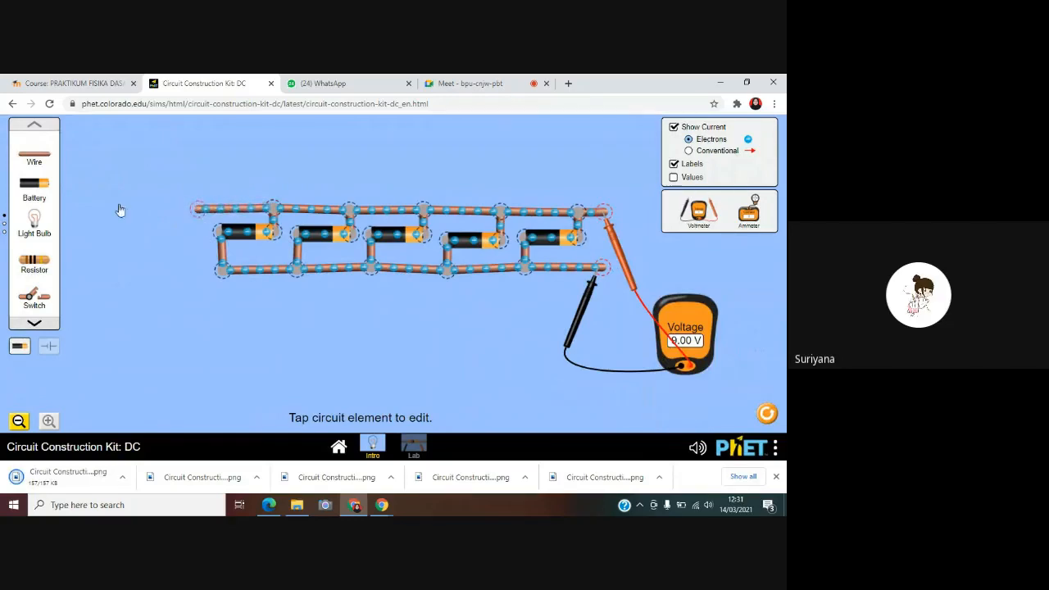
{"action": "left_click_drag", "start_coordinate": [36, 168], "coordinate": [200, 241]}
{"action": "left_click_drag", "start_coordinate": [41, 185], "coordinate": [168, 241]}
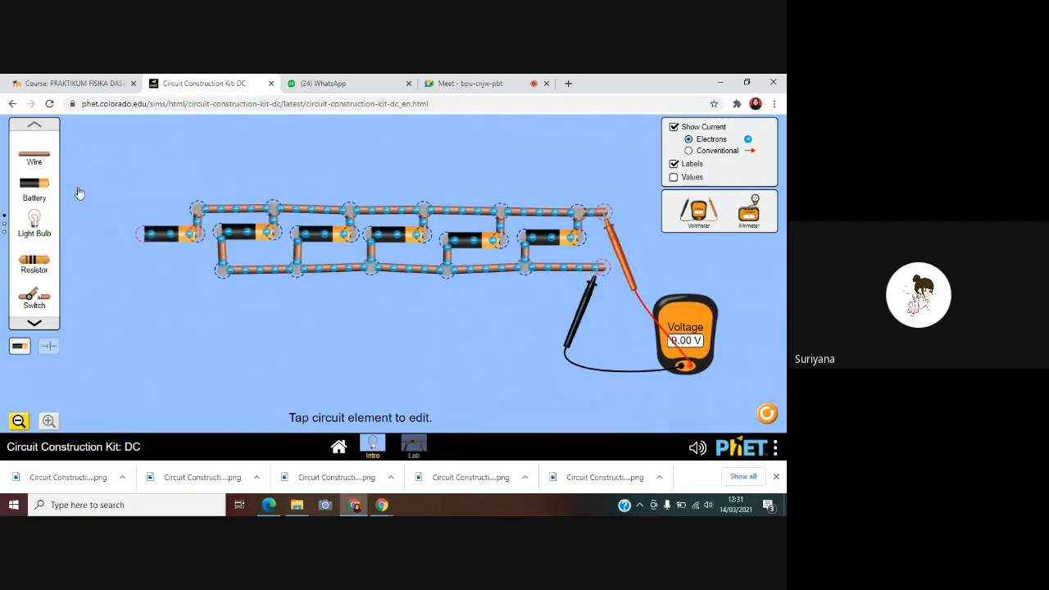
{"action": "left_click_drag", "start_coordinate": [34, 161], "coordinate": [143, 270]}
{"action": "mouse_move", "coordinate": [34, 156]}
{"action": "left_mouse_down"}
{"action": "mouse_move", "coordinate": [157, 272]}
{"action": "mouse_move", "coordinate": [188, 278]}
{"action": "mouse_move", "coordinate": [147, 276]}
{"action": "left_mouse_up"}
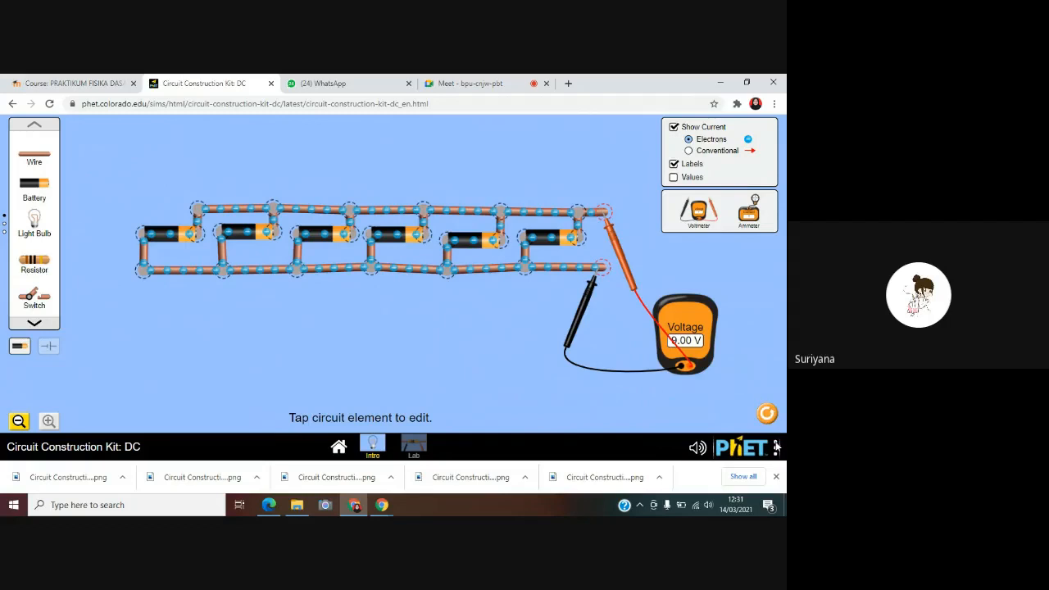
Save a screenshot of the six-battery parallel circuit with its voltmeter, and switch to the Google Meet page
{"action": "left_click", "coordinate": [776, 447]}
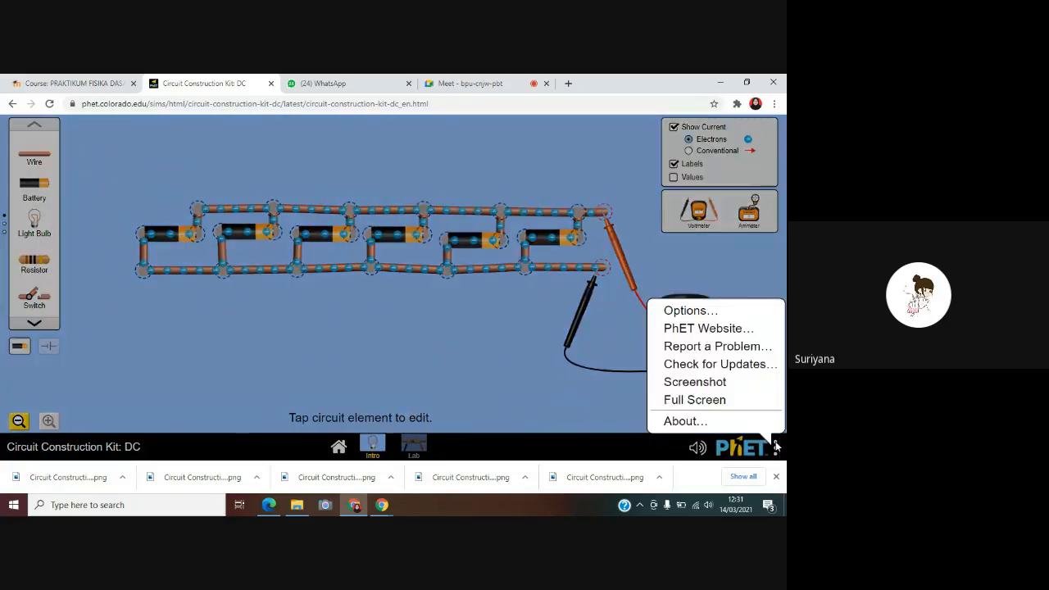
{"action": "left_click", "coordinate": [709, 384]}
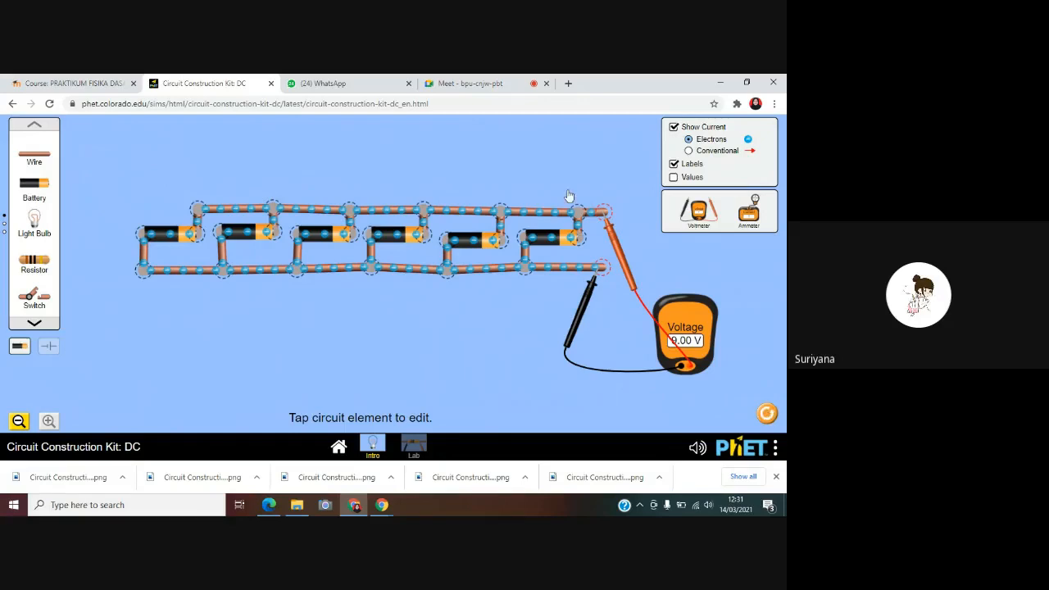
{"action": "left_click", "coordinate": [479, 81]}
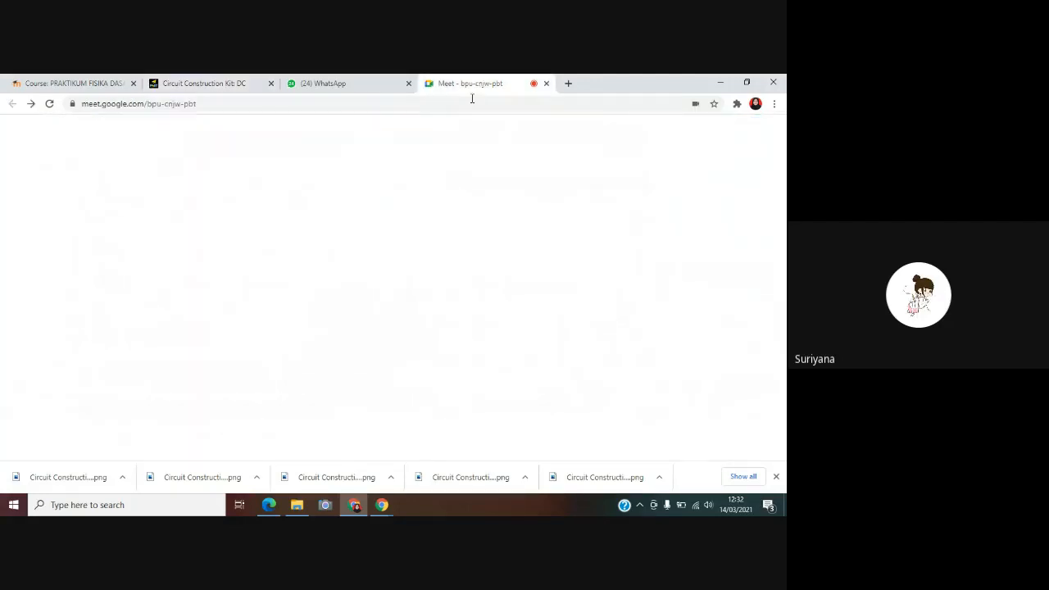